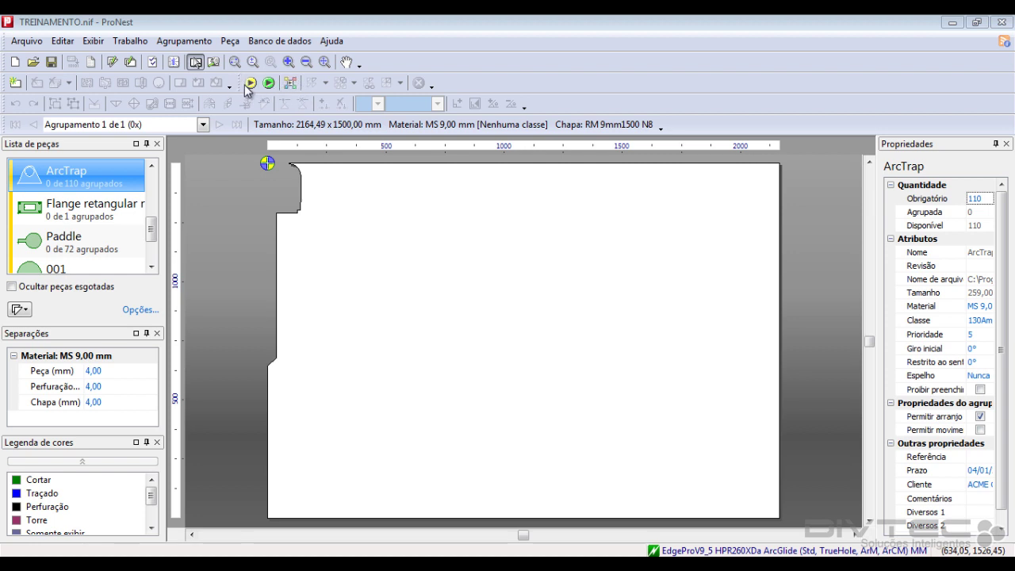
Step: Examine the automatic nesting settings, including the available strategies and the plates offered from the plate list
{"action": "left_click", "coordinate": [291, 78]}
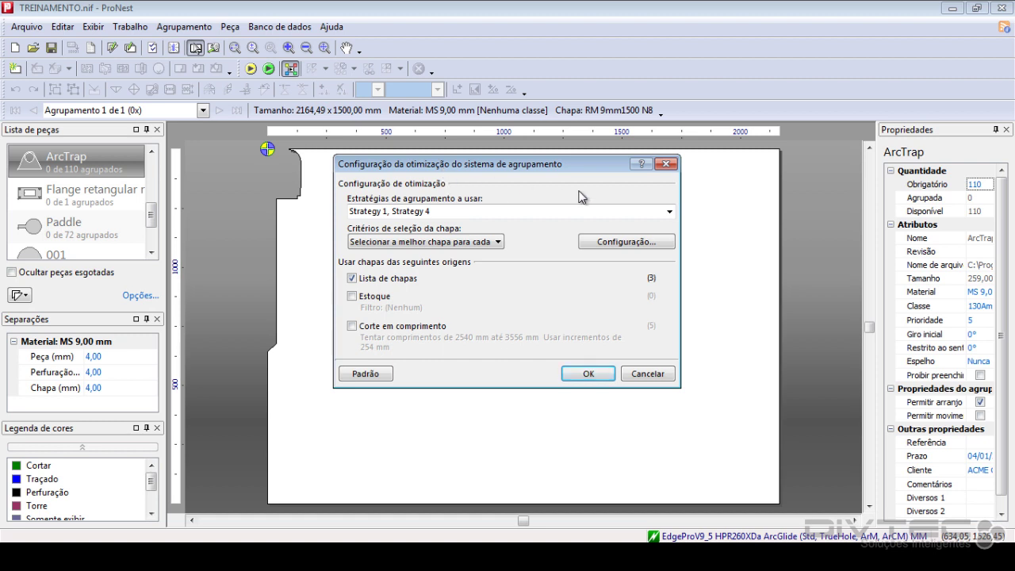
{"action": "left_click", "coordinate": [666, 164]}
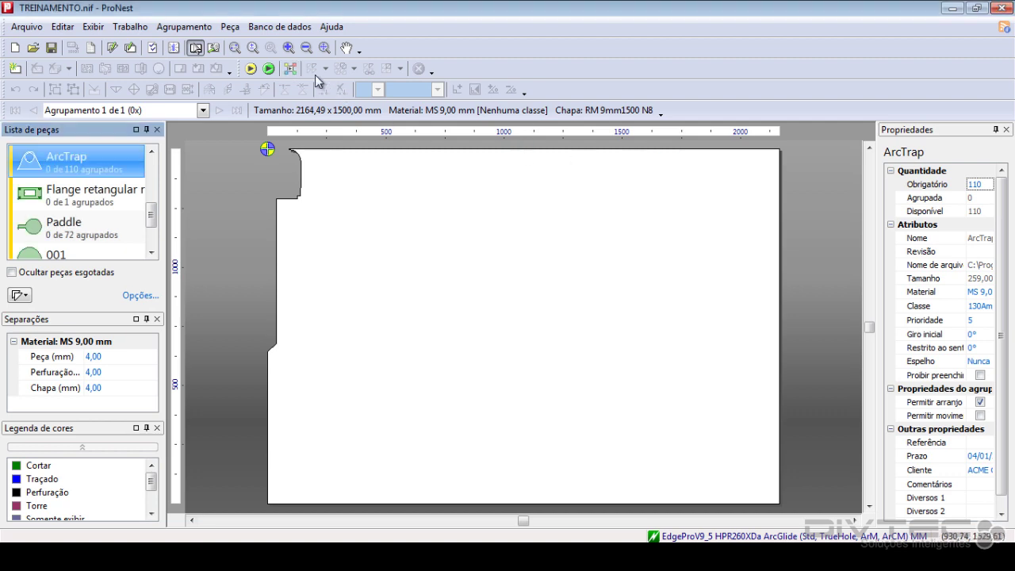
{"action": "left_click", "coordinate": [249, 70]}
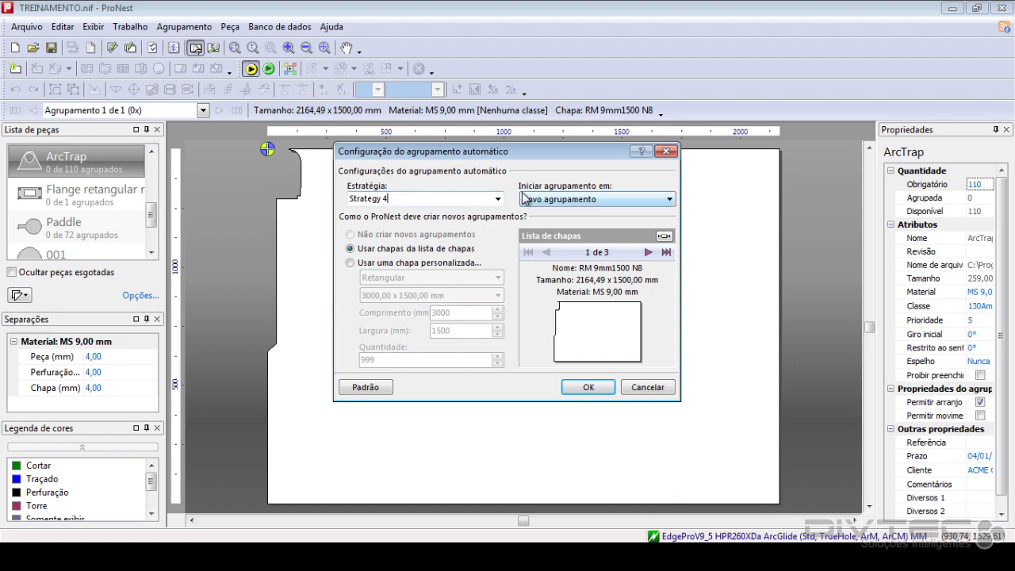
{"action": "left_click", "coordinate": [497, 199]}
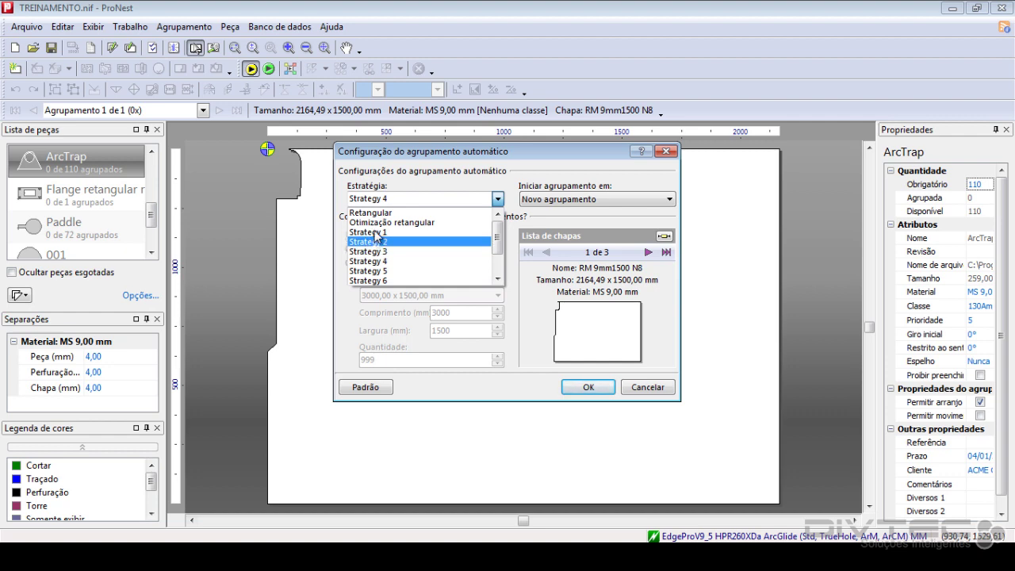
{"action": "left_click", "coordinate": [398, 195]}
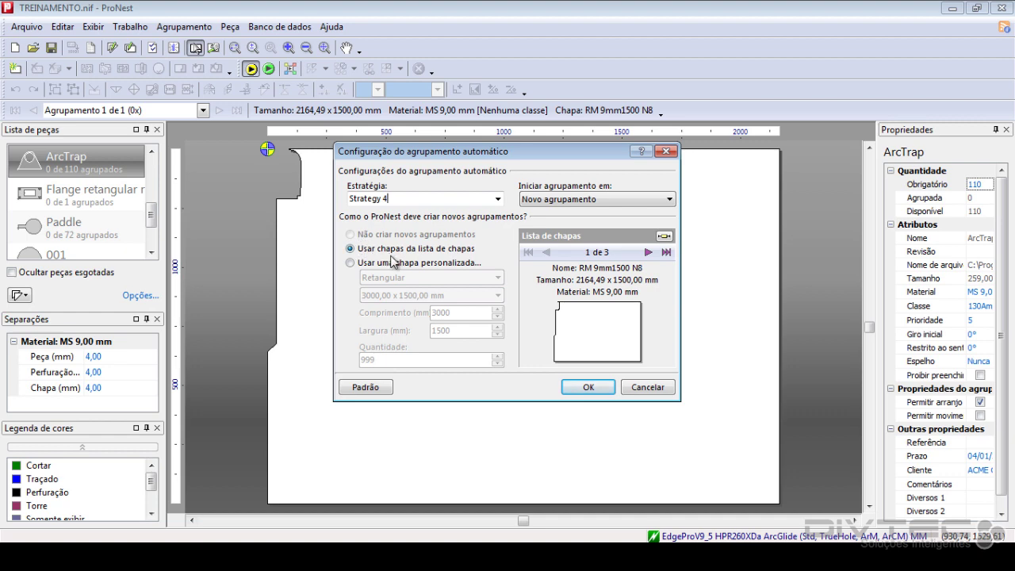
{"action": "left_click", "coordinate": [647, 252]}
{"action": "left_click", "coordinate": [649, 252]}
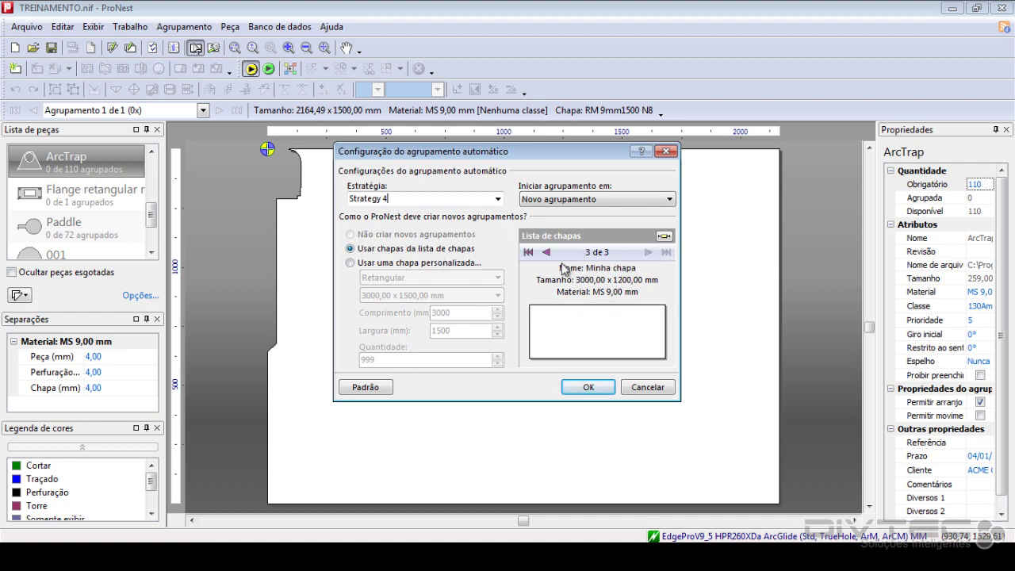
Step: Check the size options for a custom rectangular plate, switch back to plates from the plate list, and cancel automatic nesting
{"action": "left_click", "coordinate": [368, 264]}
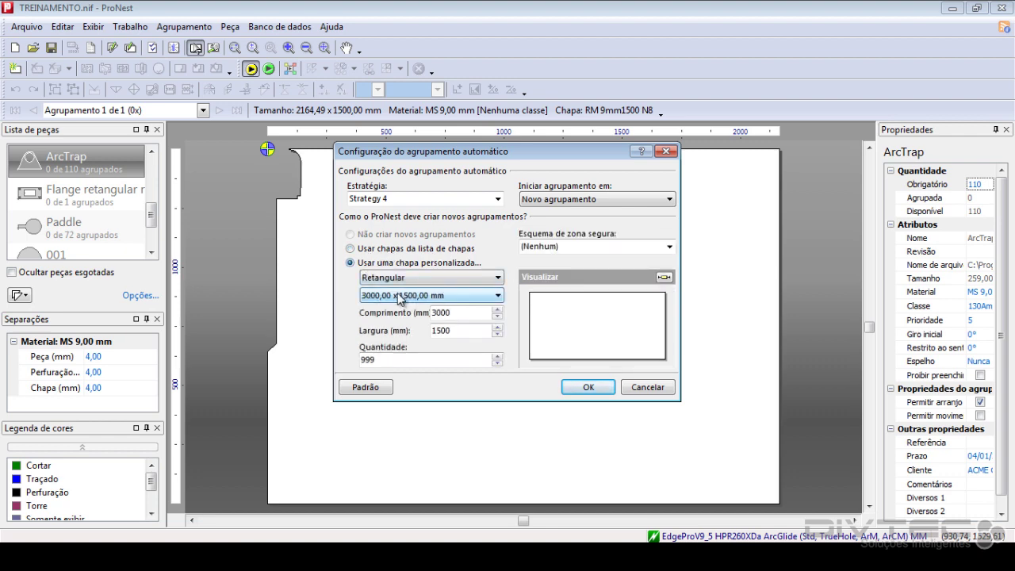
{"action": "left_click", "coordinate": [407, 295]}
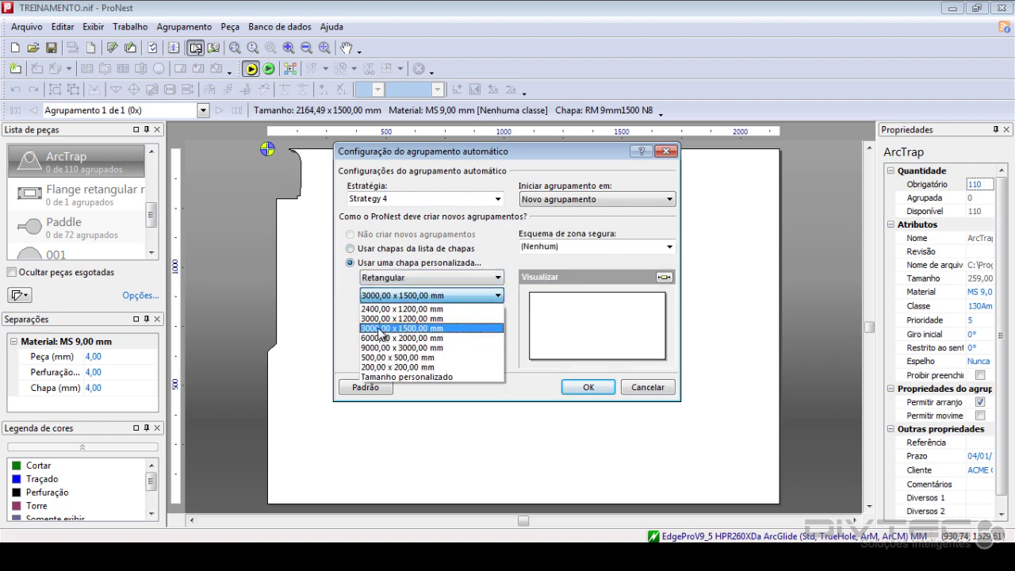
{"action": "left_click", "coordinate": [353, 322]}
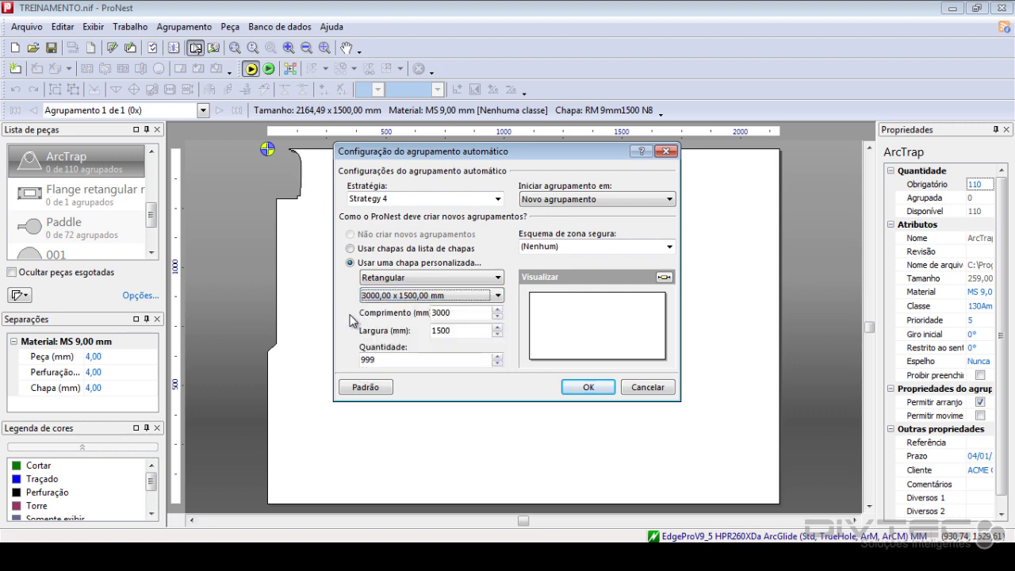
{"action": "left_click_drag", "start_coordinate": [459, 317], "coordinate": [412, 335]}
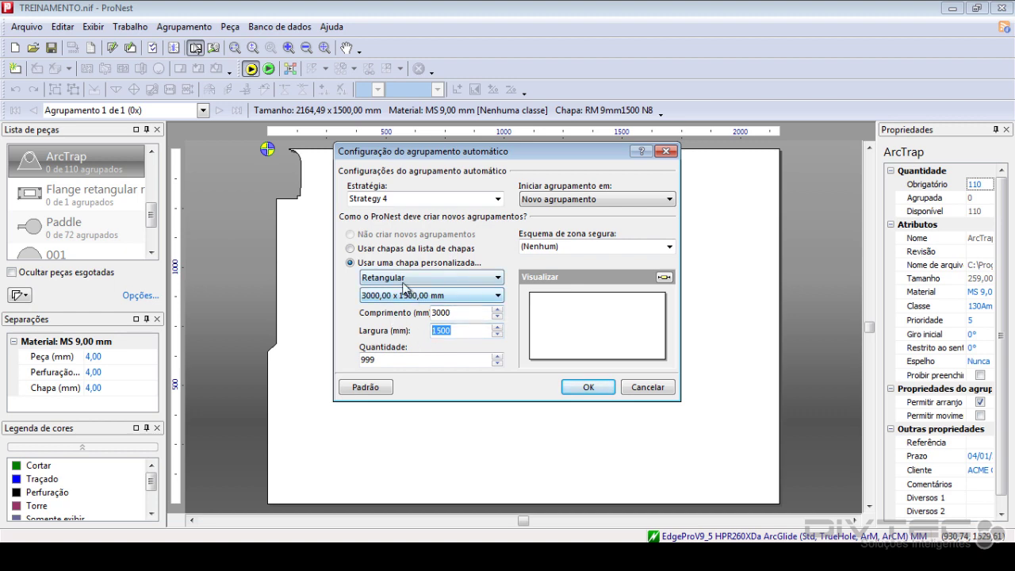
{"action": "left_click", "coordinate": [383, 248]}
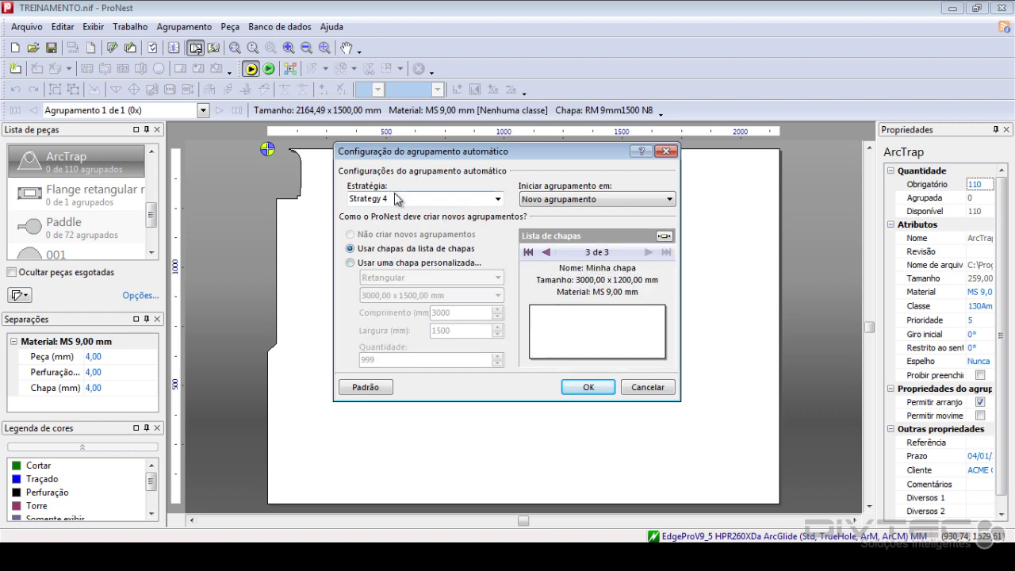
{"action": "left_click", "coordinate": [648, 387]}
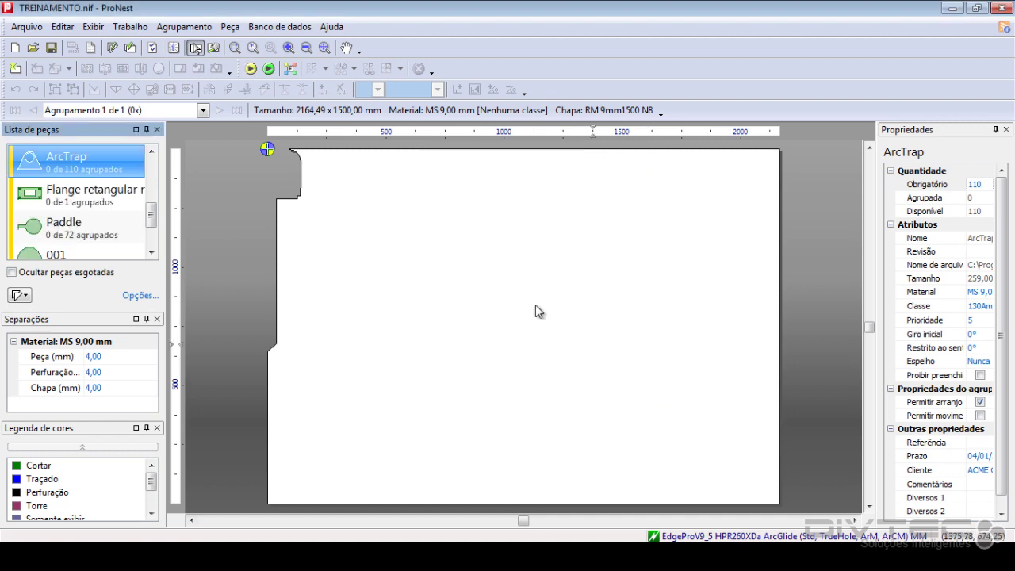
Step: In the nesting optimization configuration, try adding Strategies 2, 3, 5, 6, 7, 8, 9 and Otimização retangular to the strategies used
{"action": "left_click", "coordinate": [291, 69]}
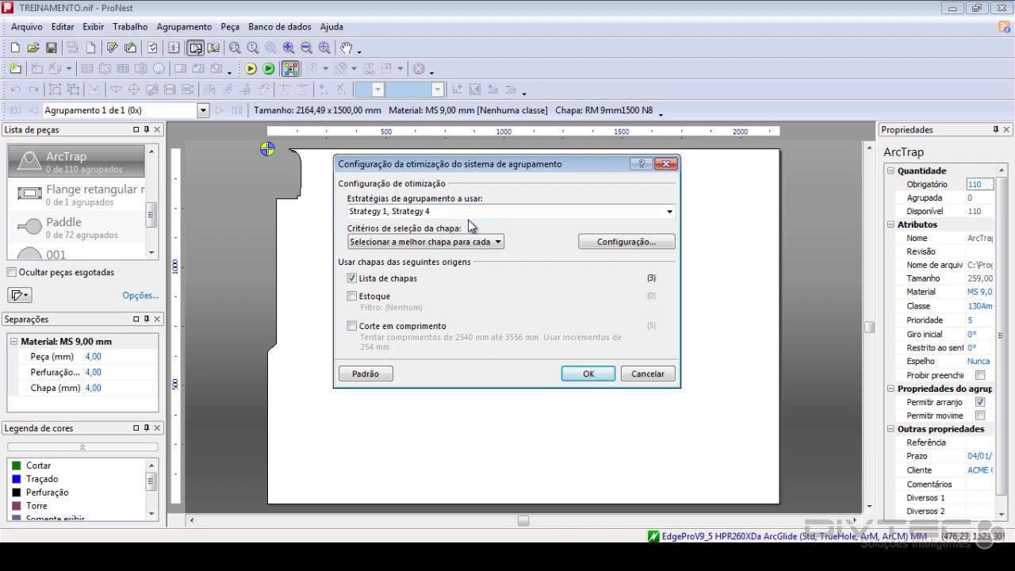
{"action": "left_click", "coordinate": [621, 241]}
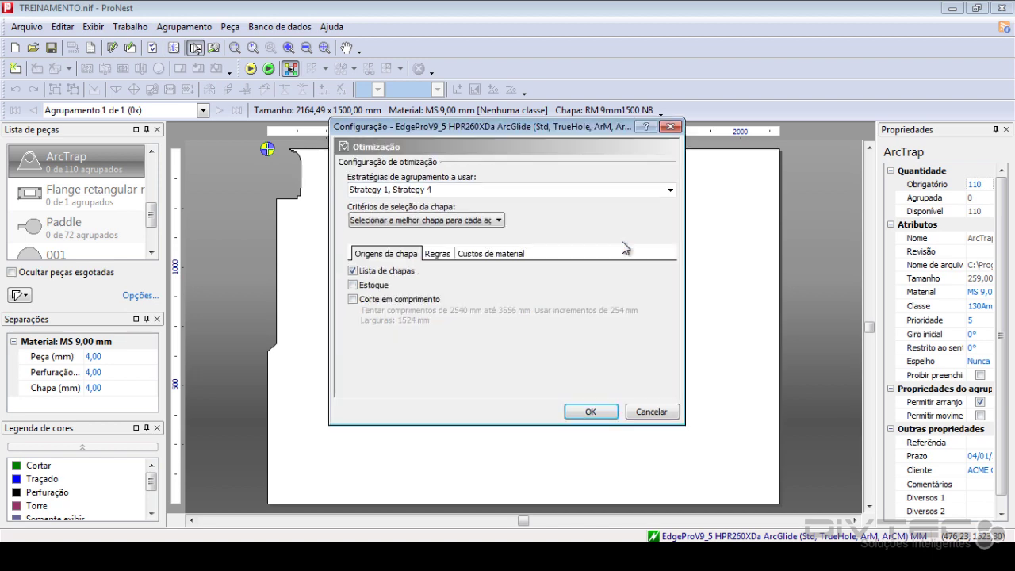
{"action": "left_click", "coordinate": [670, 190]}
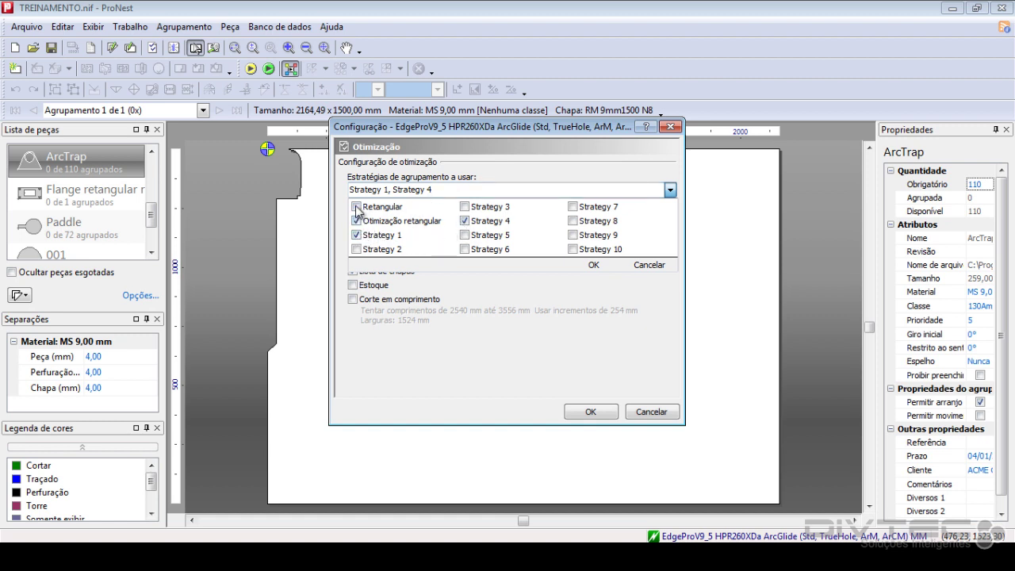
{"action": "left_click", "coordinate": [356, 250]}
{"action": "left_click", "coordinate": [464, 207]}
{"action": "left_click", "coordinate": [465, 236]}
{"action": "left_click", "coordinate": [465, 250]}
{"action": "left_click", "coordinate": [572, 207]}
{"action": "left_click", "coordinate": [572, 221]}
{"action": "left_click", "coordinate": [573, 236]}
Step: Clear the extra nesting strategies so that only Strategy 1 and Strategy 4 are used, and confirm the selection
{"action": "left_click", "coordinate": [356, 221]}
{"action": "left_click", "coordinate": [356, 249]}
{"action": "left_click", "coordinate": [465, 206]}
{"action": "left_click", "coordinate": [465, 234]}
{"action": "left_click", "coordinate": [465, 249]}
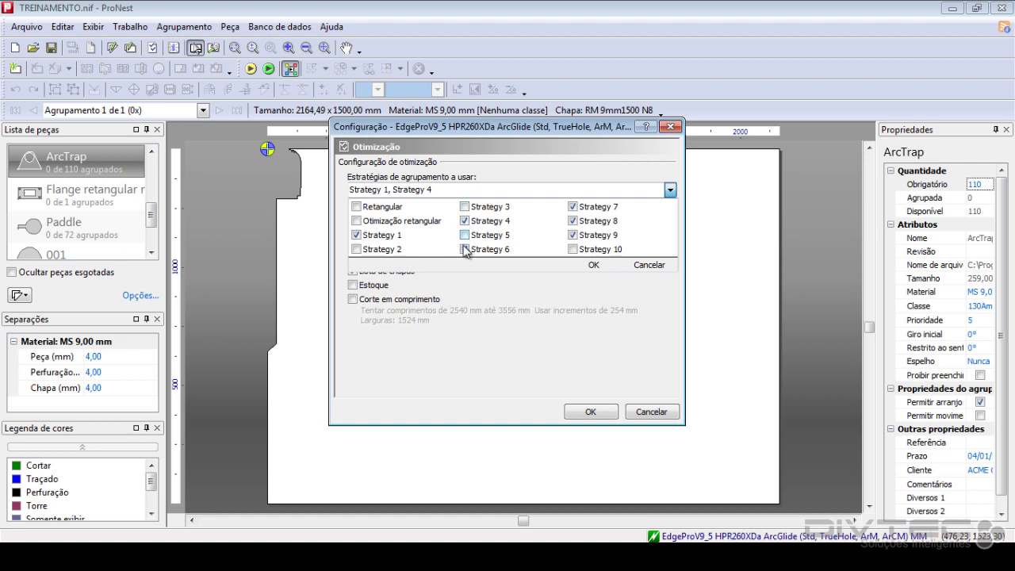
{"action": "left_click", "coordinate": [572, 206]}
{"action": "left_click", "coordinate": [572, 235]}
{"action": "left_click", "coordinate": [572, 222]}
{"action": "left_click", "coordinate": [590, 265]}
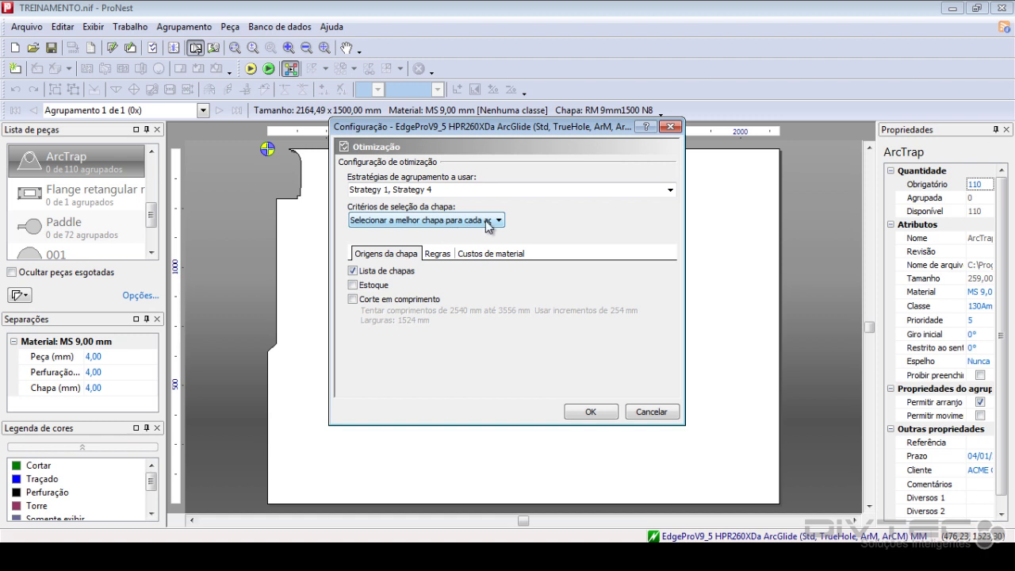
Step: Review the plate selection criteria, temporarily enable Corte em comprimento to inspect its increment setting, and close the optimization settings
{"action": "left_click", "coordinate": [487, 222]}
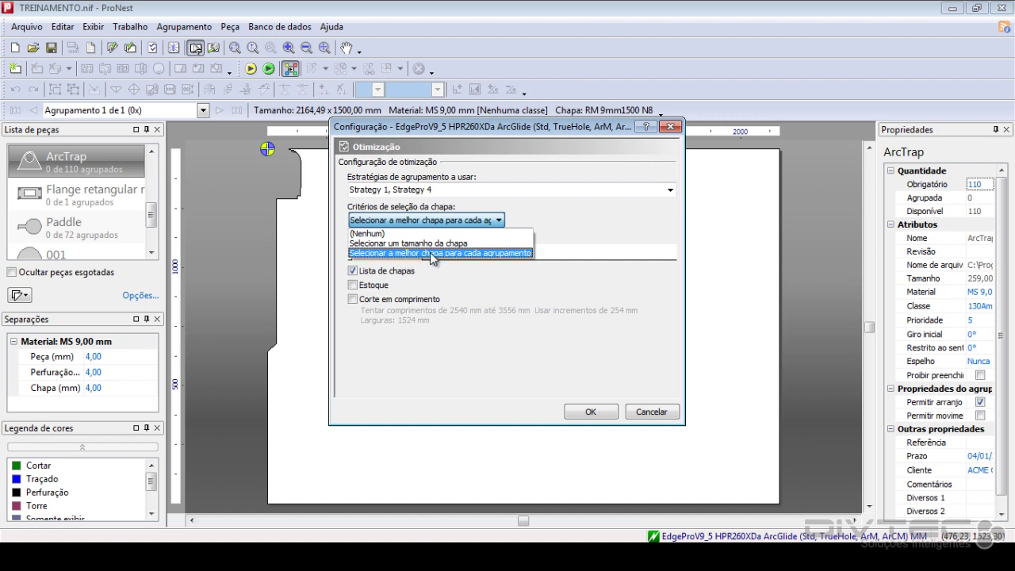
{"action": "left_click", "coordinate": [598, 237]}
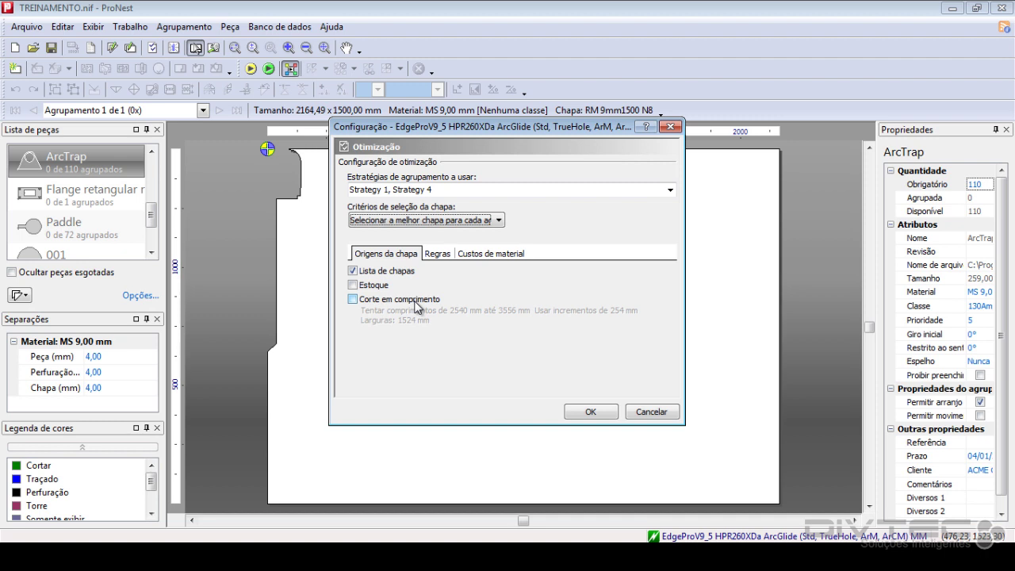
{"action": "left_click", "coordinate": [372, 306]}
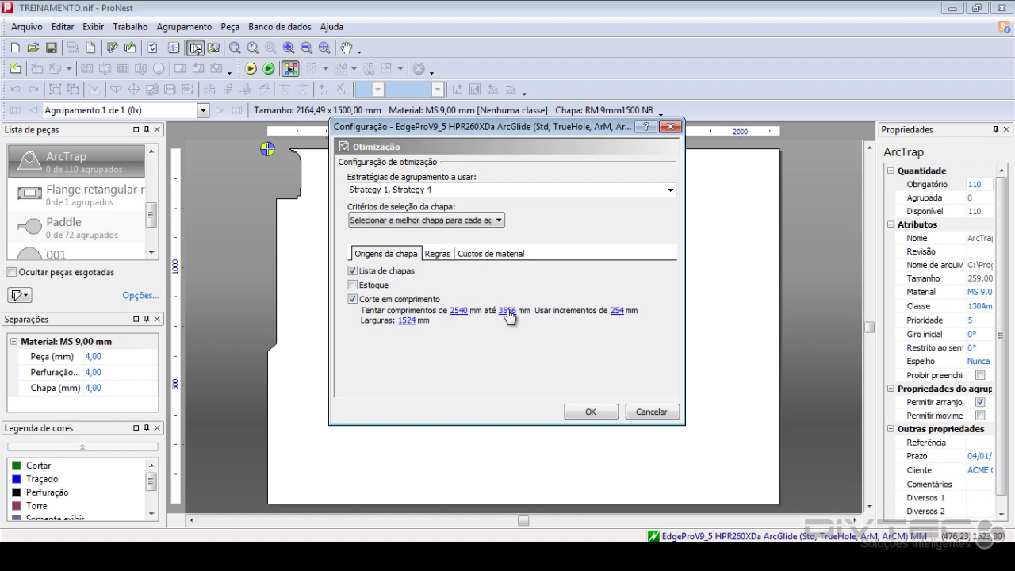
{"action": "left_click", "coordinate": [616, 311]}
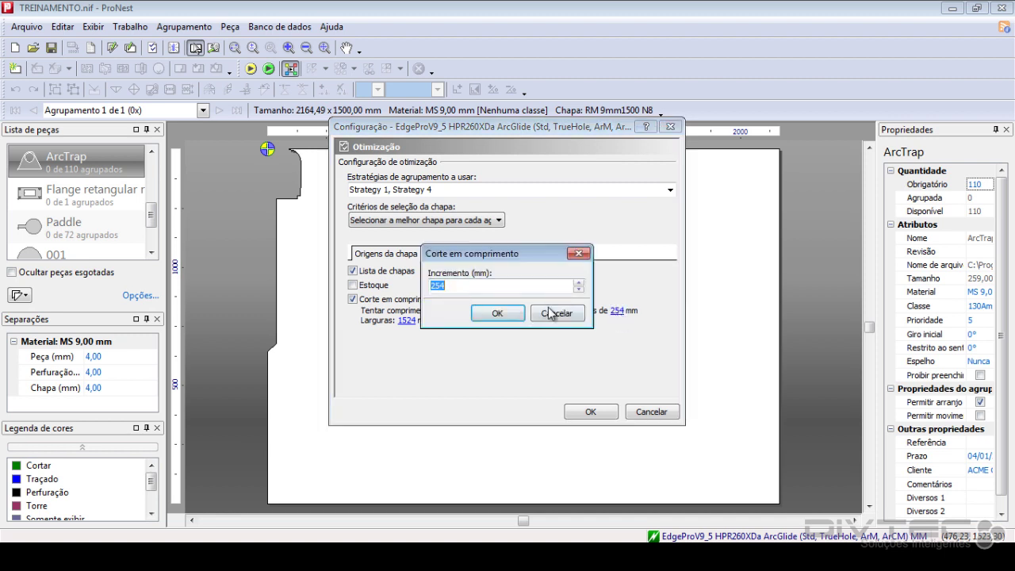
{"action": "left_click", "coordinate": [549, 313]}
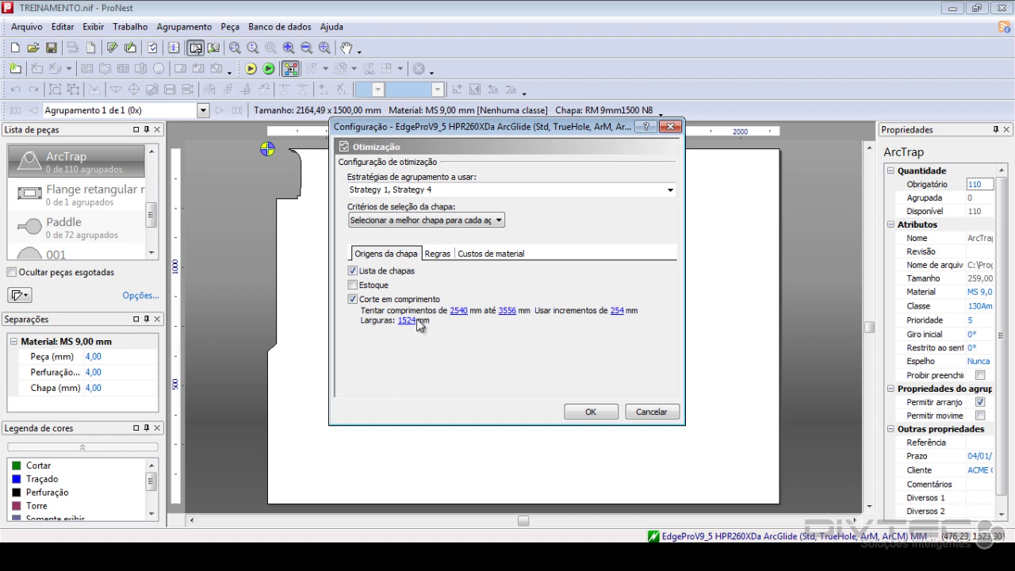
{"action": "left_click", "coordinate": [353, 298]}
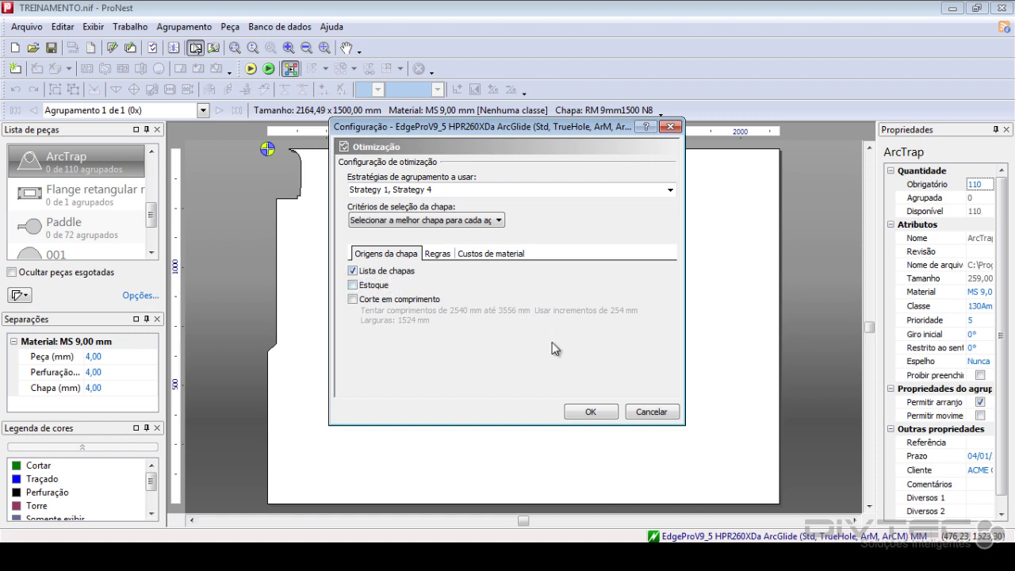
{"action": "left_click", "coordinate": [590, 411]}
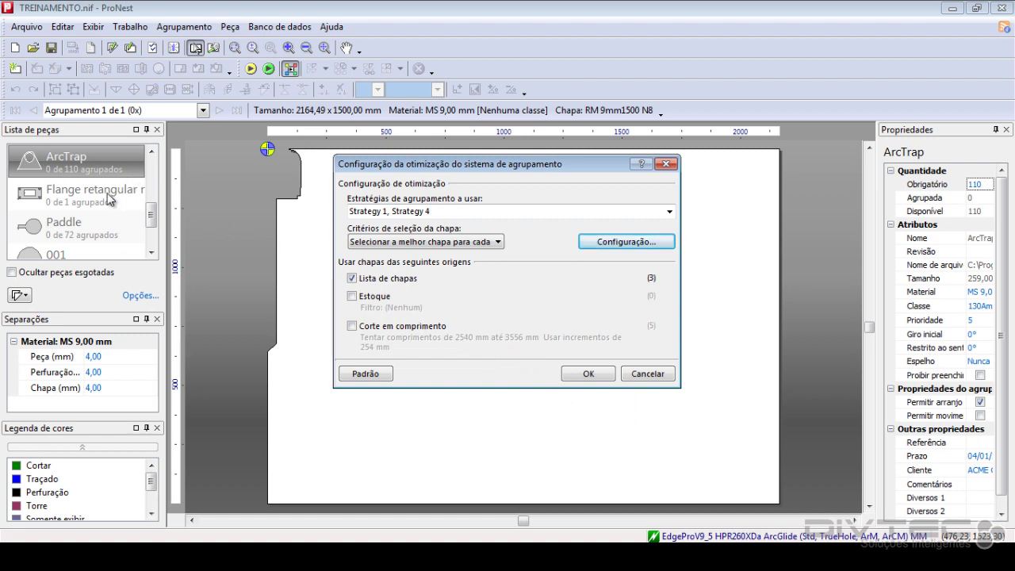
{"action": "left_click", "coordinate": [643, 377]}
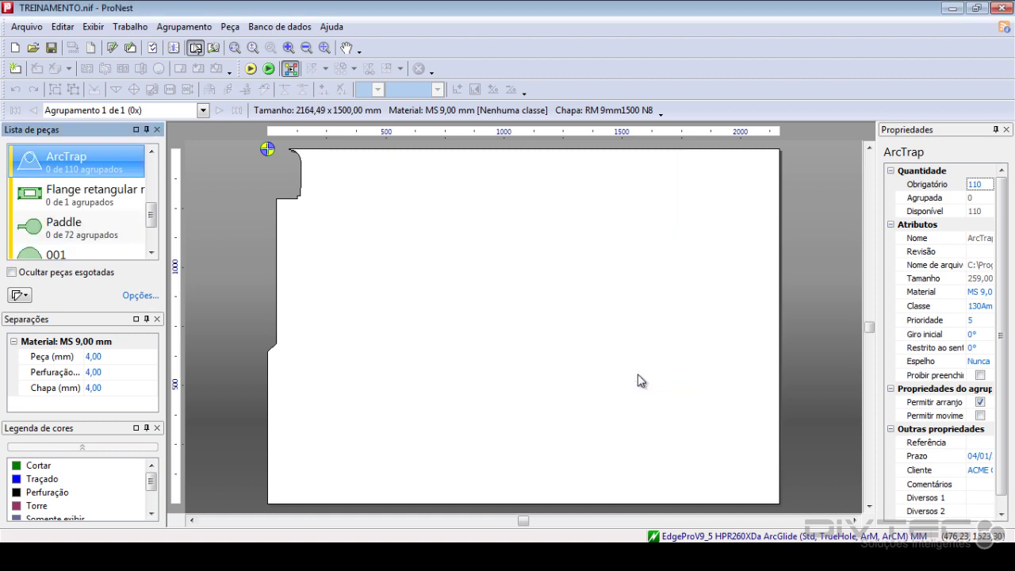
Step: Open the job's plate list, preview each listed plate and the stock plate EsqueletoExemplo, and return to the nest
{"action": "left_click", "coordinate": [20, 295]}
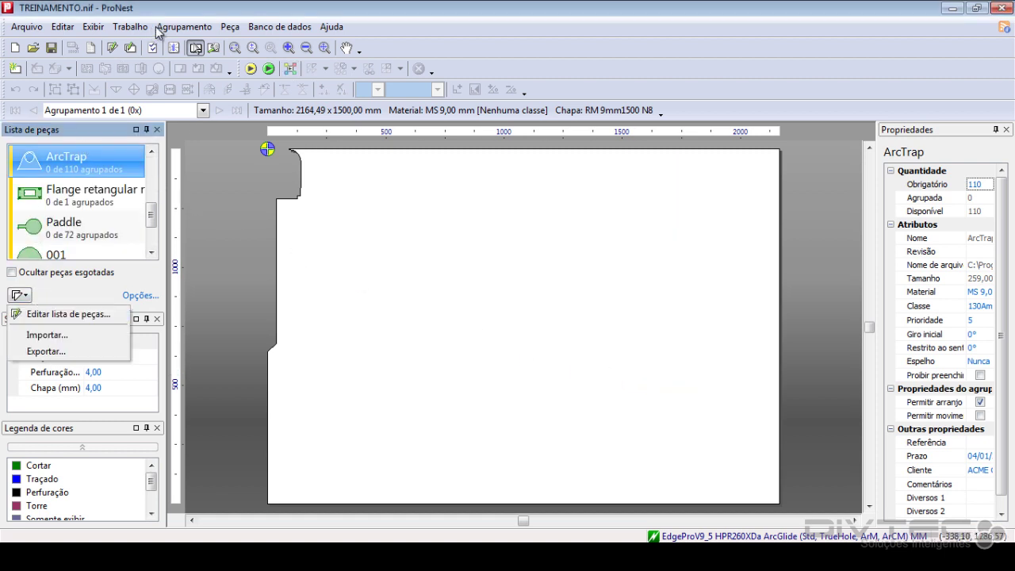
{"action": "left_click", "coordinate": [130, 26]}
{"action": "left_click", "coordinate": [167, 45]}
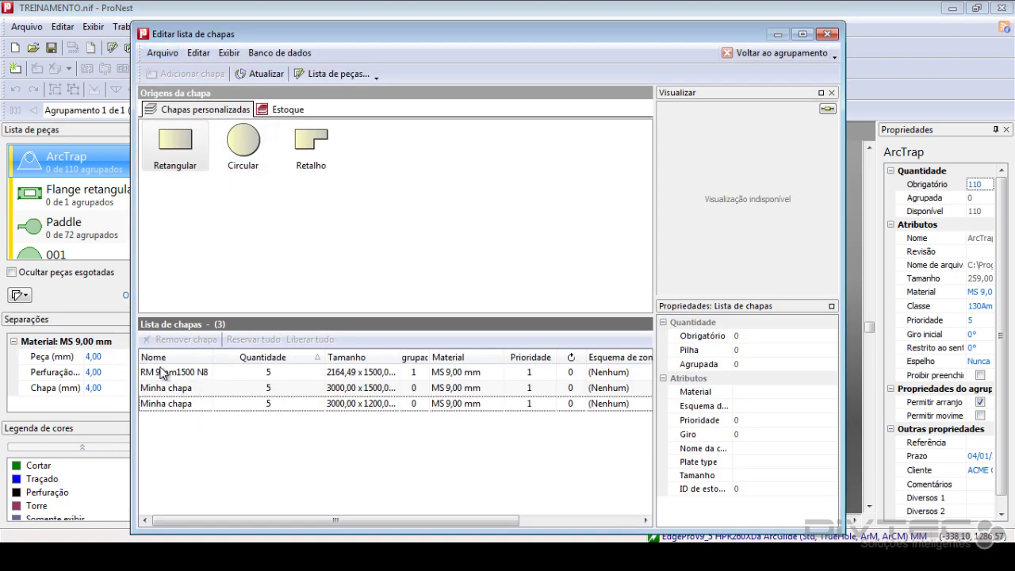
{"action": "left_click", "coordinate": [190, 373]}
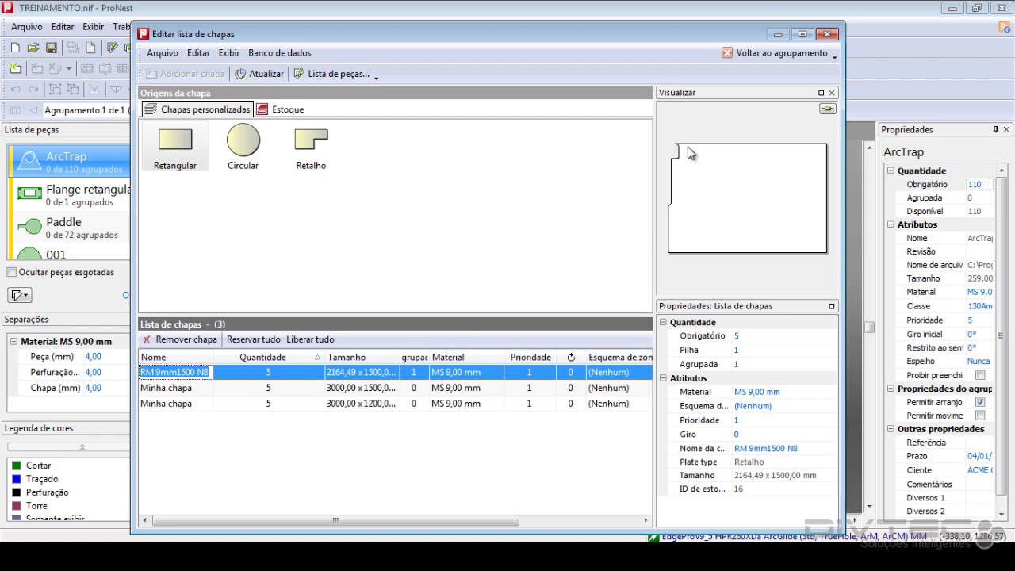
{"action": "left_click", "coordinate": [177, 389]}
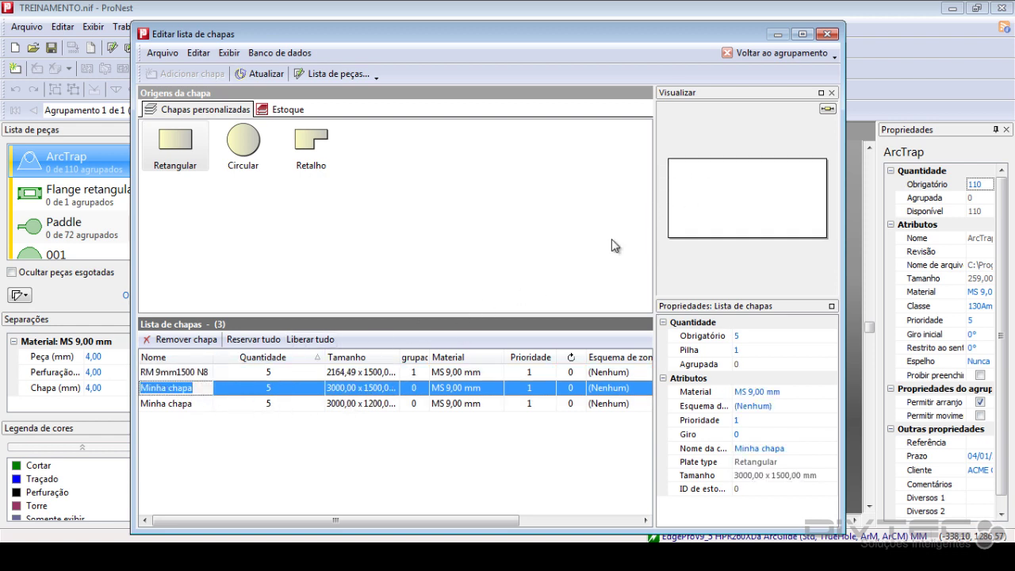
{"action": "left_click", "coordinate": [164, 404]}
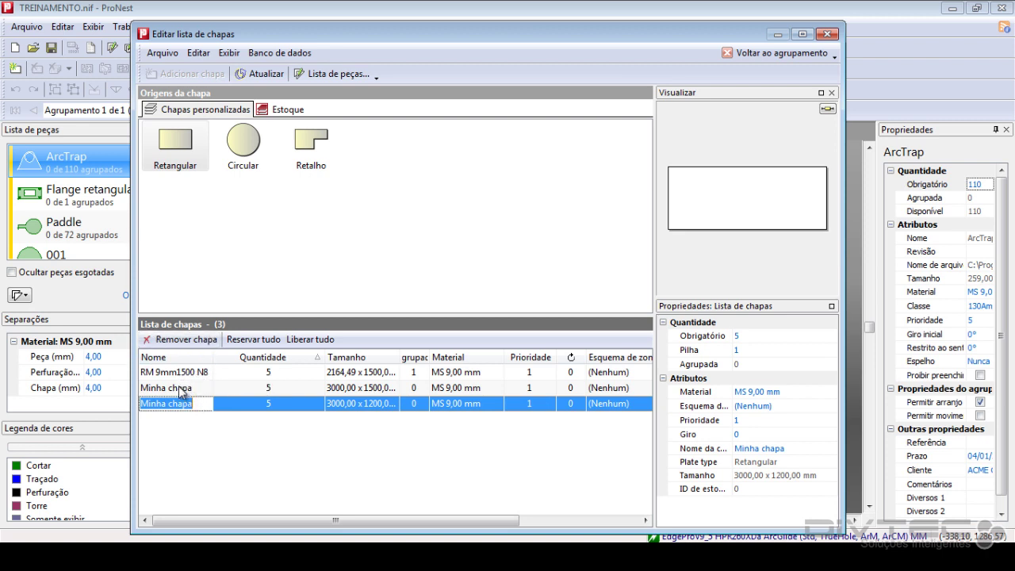
{"action": "left_click", "coordinate": [284, 114]}
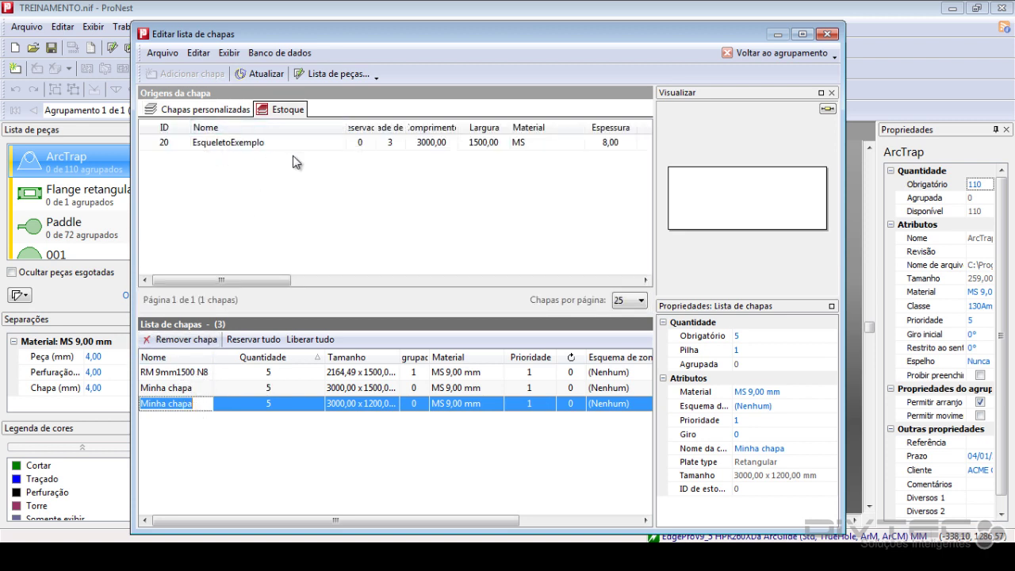
{"action": "left_click", "coordinate": [224, 145]}
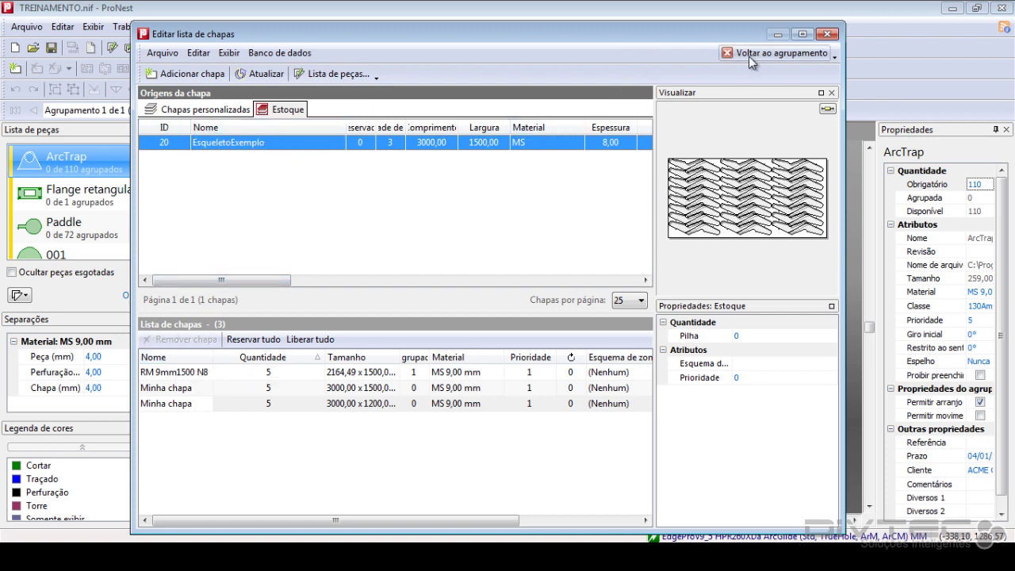
{"action": "left_click", "coordinate": [772, 55]}
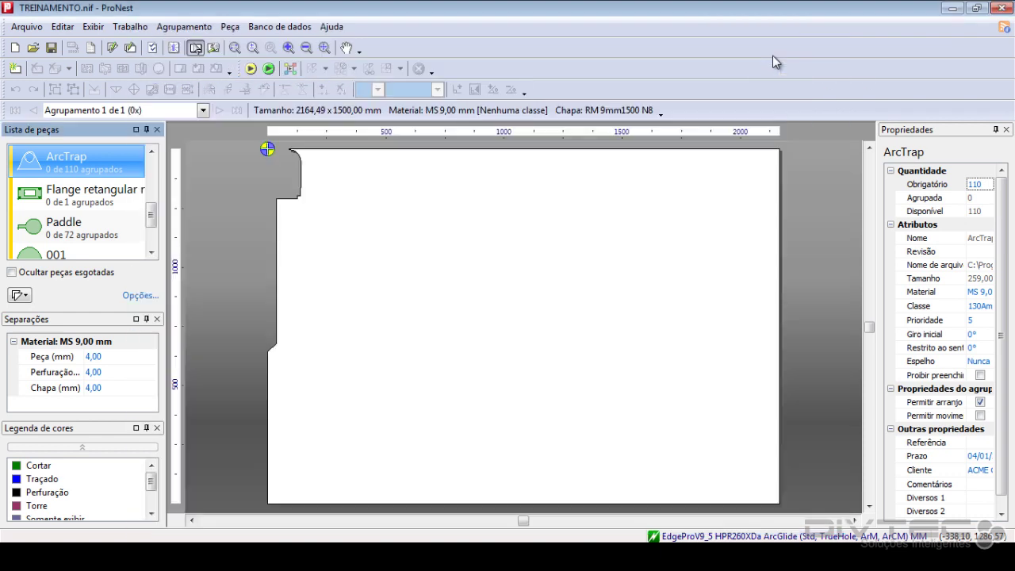
Step: Run nesting optimization using Strategy 1 and Strategy 4, the best plate for each nest, and the plate list as plate source
{"action": "left_click", "coordinate": [290, 70]}
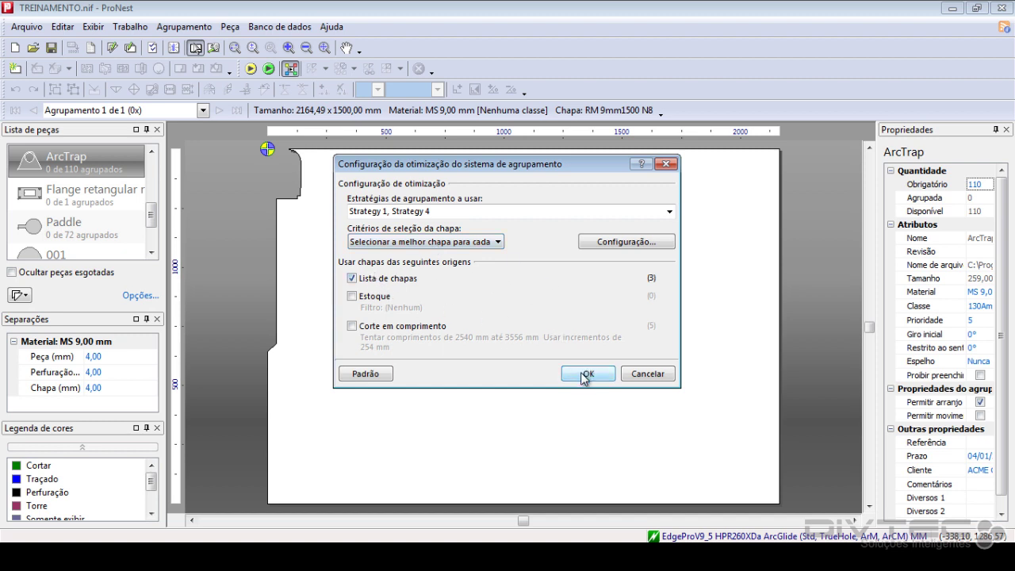
{"action": "left_click", "coordinate": [583, 376]}
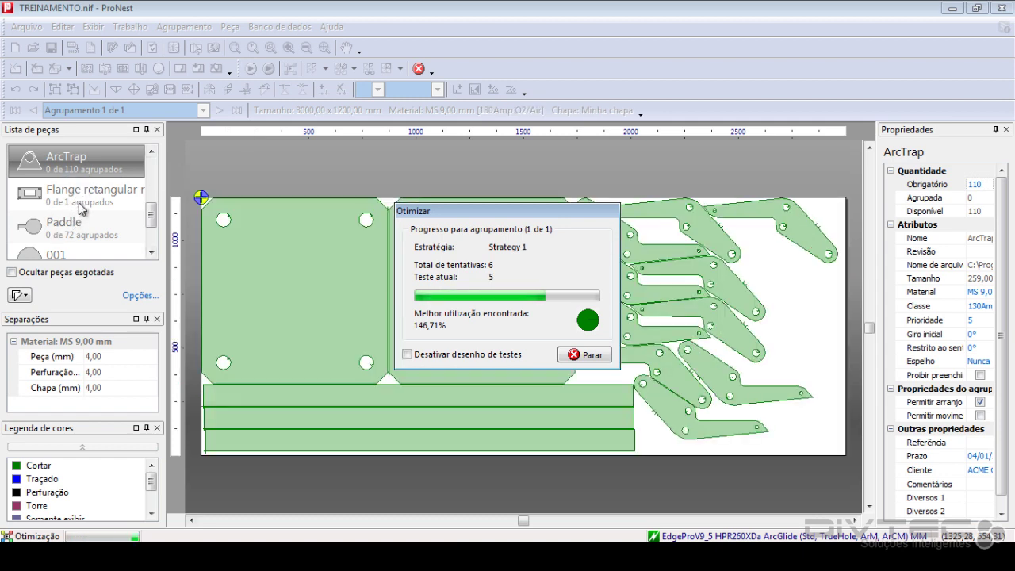
Step: Acknowledge the end of the optimization run and check the list of generated nests
{"action": "mouse_move", "coordinate": [83, 206]}
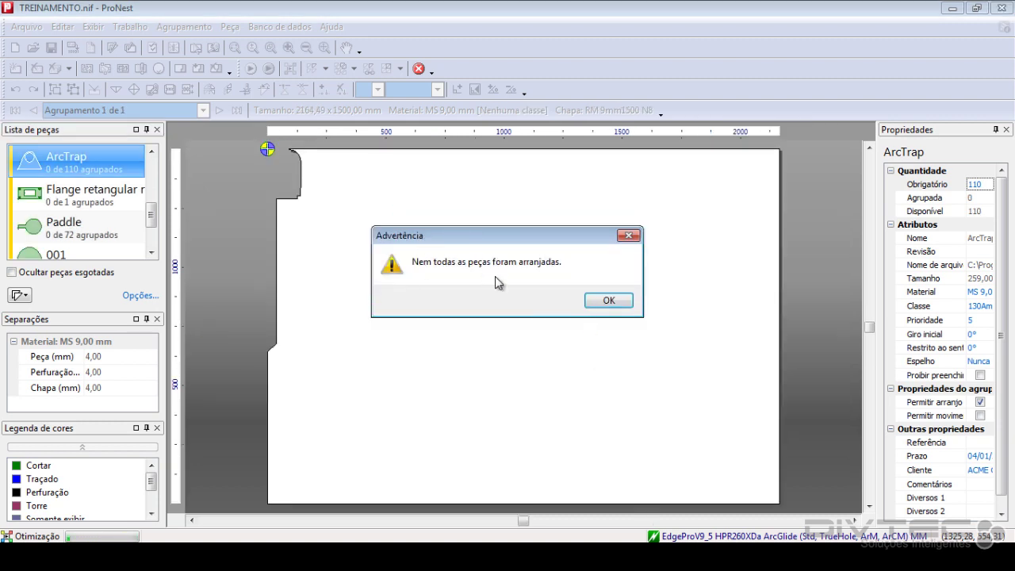
{"action": "left_click", "coordinate": [611, 299]}
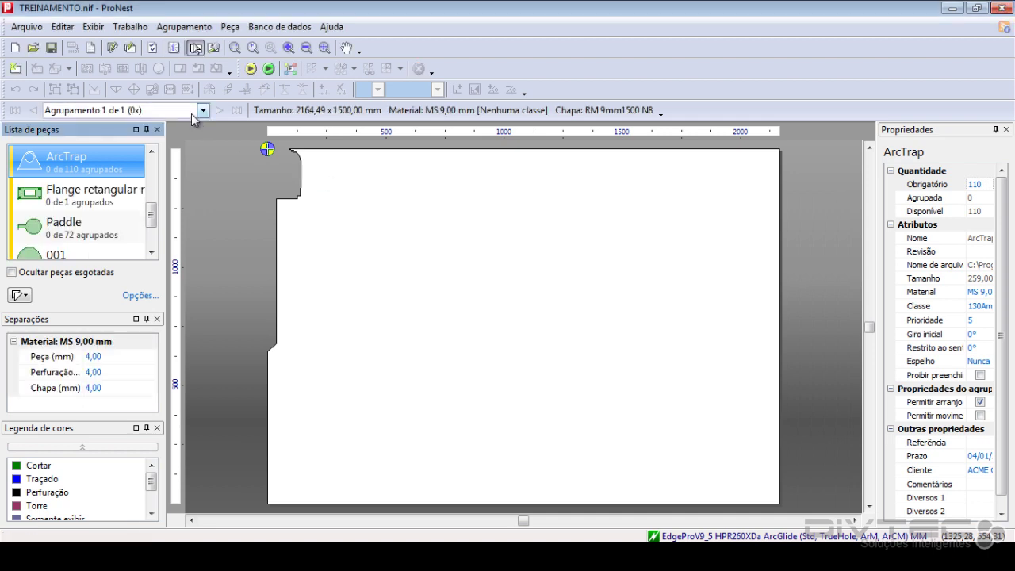
{"action": "left_click", "coordinate": [204, 110]}
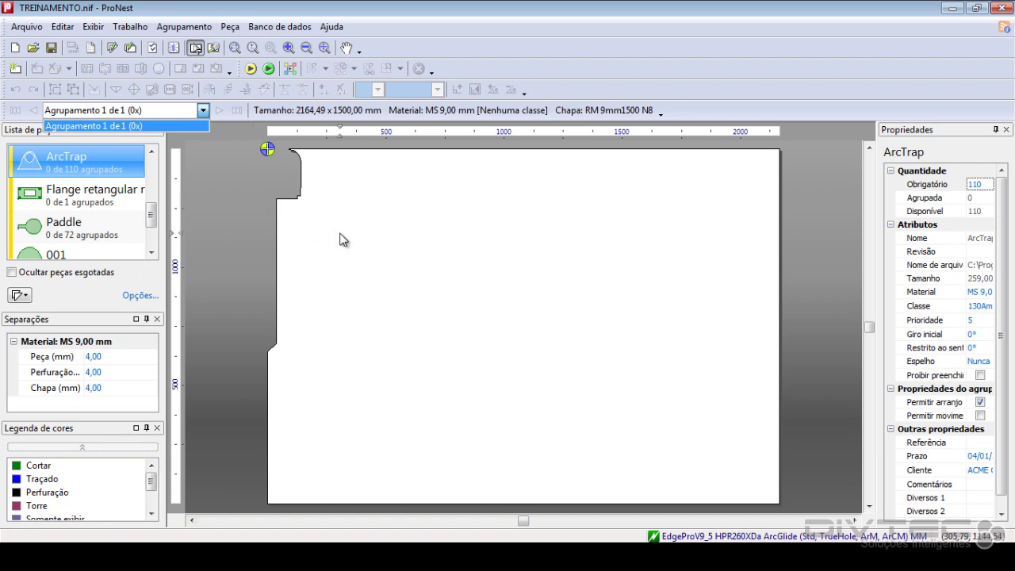
{"action": "left_click", "coordinate": [415, 257]}
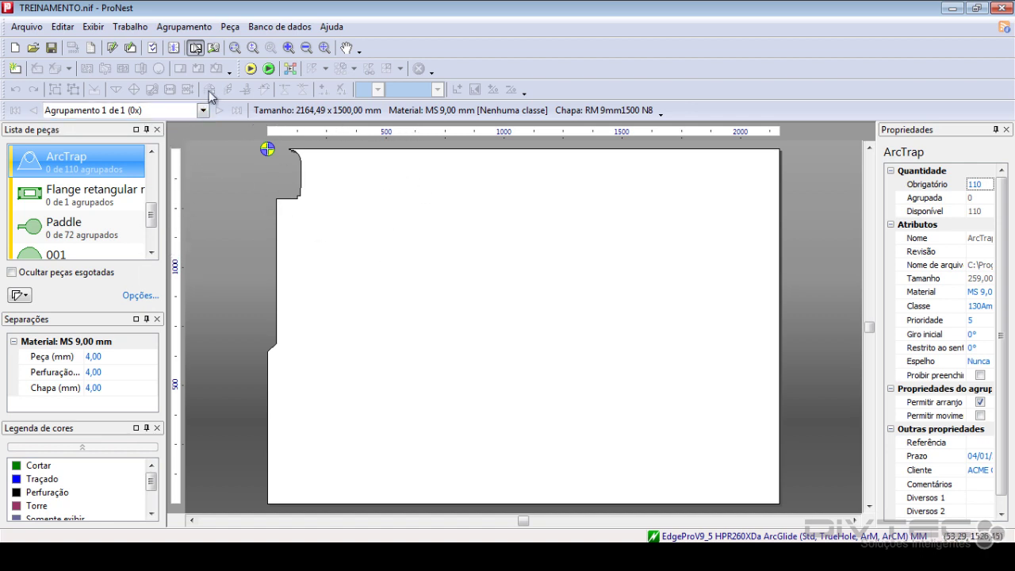
Step: Open the optimization settings and review the nesting strategies, the plate selection criteria and the Estoque plate source
{"action": "left_click", "coordinate": [289, 69]}
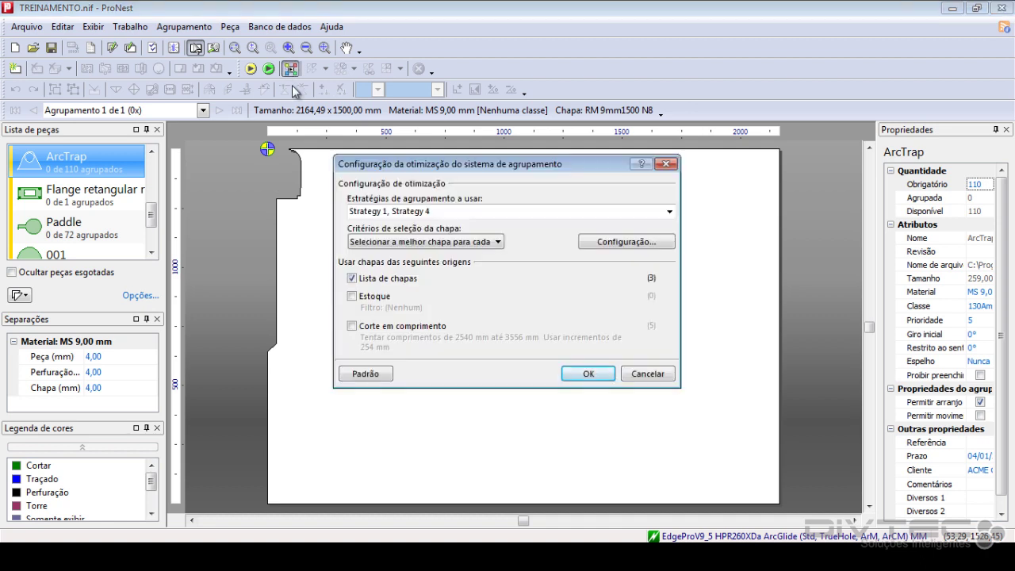
{"action": "left_click", "coordinate": [669, 212]}
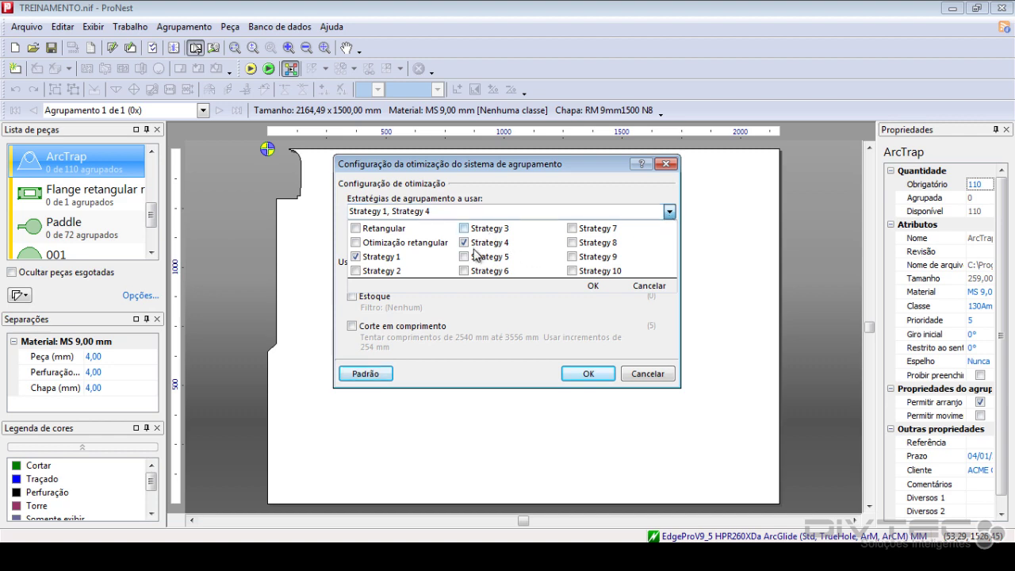
{"action": "left_click", "coordinate": [622, 207]}
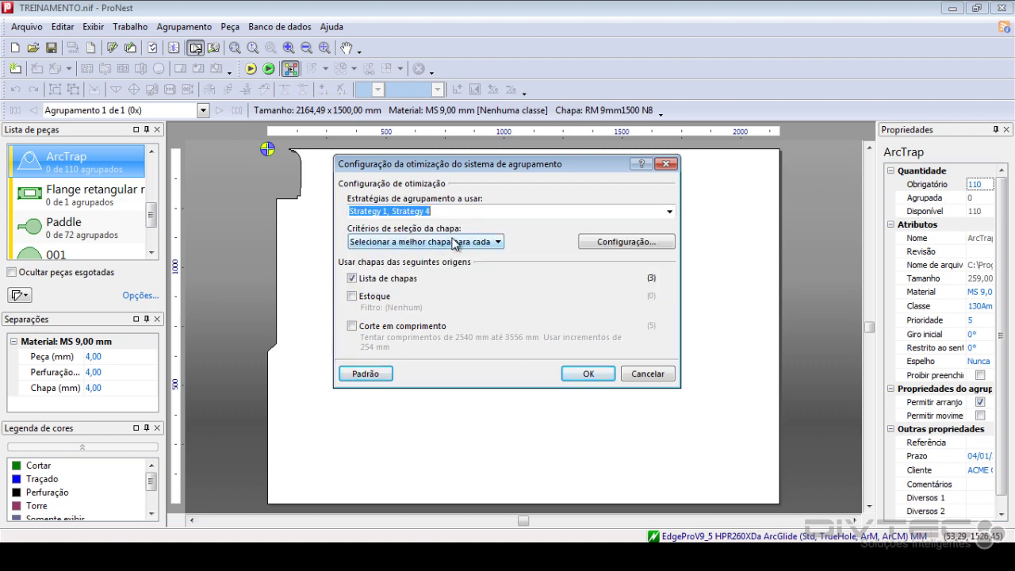
{"action": "left_click", "coordinate": [456, 242]}
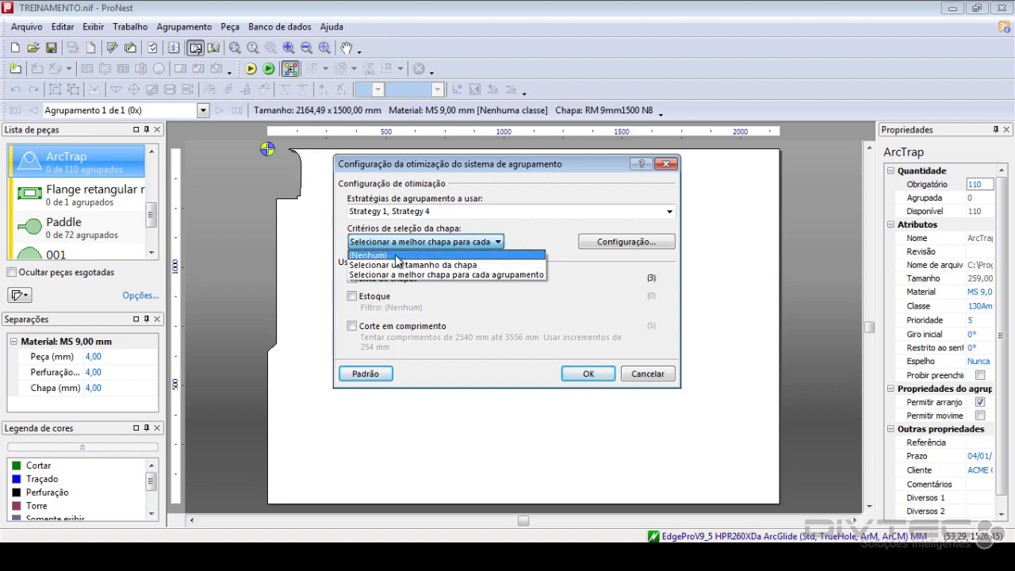
{"action": "left_click", "coordinate": [556, 233]}
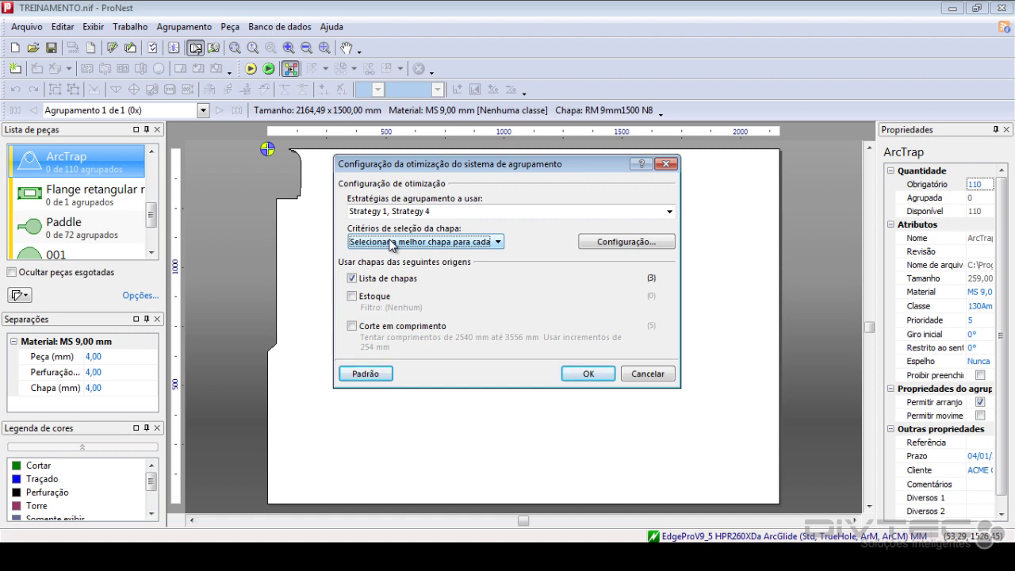
{"action": "left_click", "coordinate": [352, 296]}
{"action": "left_click", "coordinate": [352, 297]}
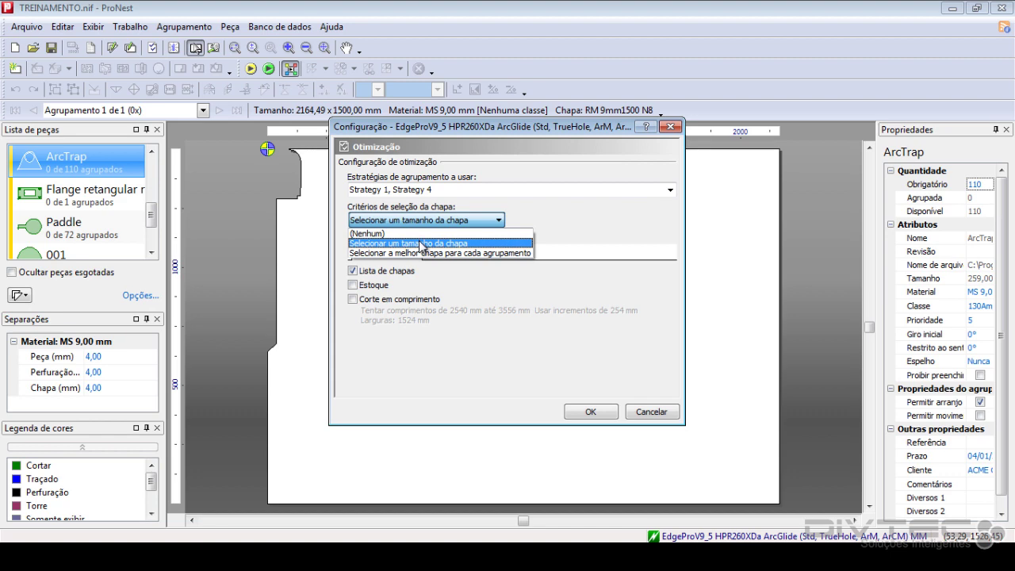
Step: In the detailed optimization configuration, select the criterion Selecionar um tamanho da chapa and examine the rules, including Utilização de corte
{"action": "left_click", "coordinate": [421, 243]}
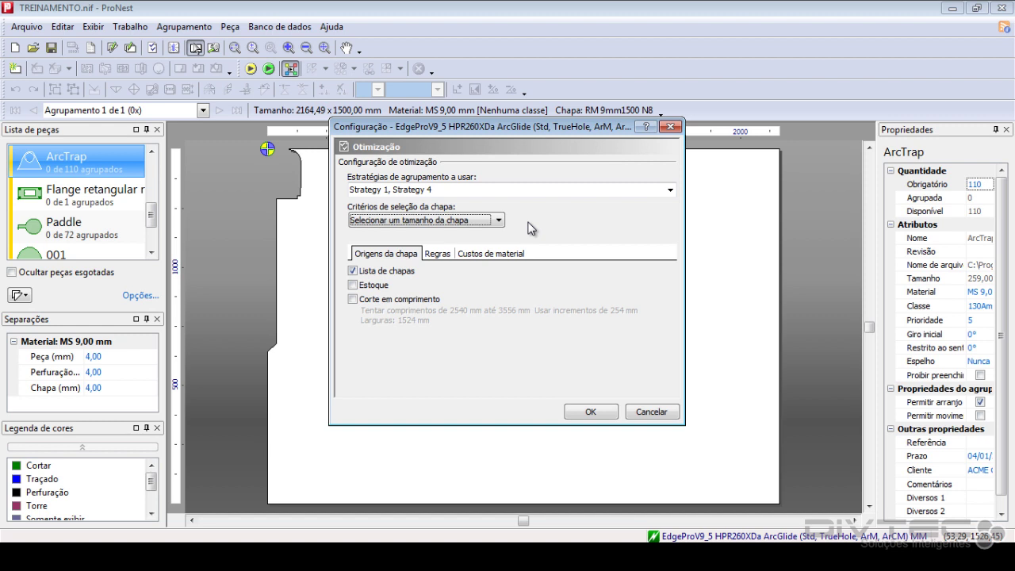
{"action": "left_click", "coordinate": [438, 254]}
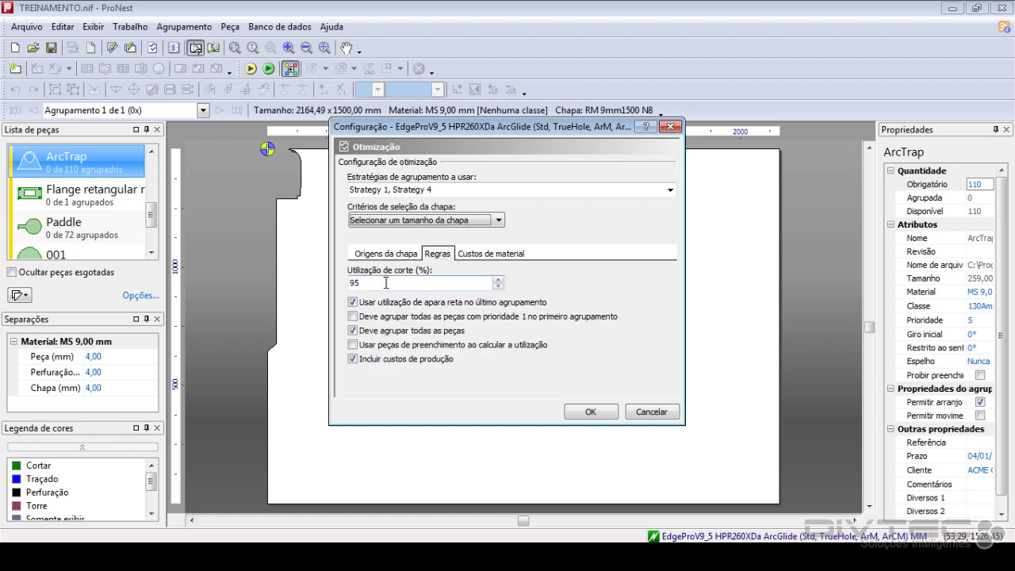
{"action": "double_click", "coordinate": [347, 282]}
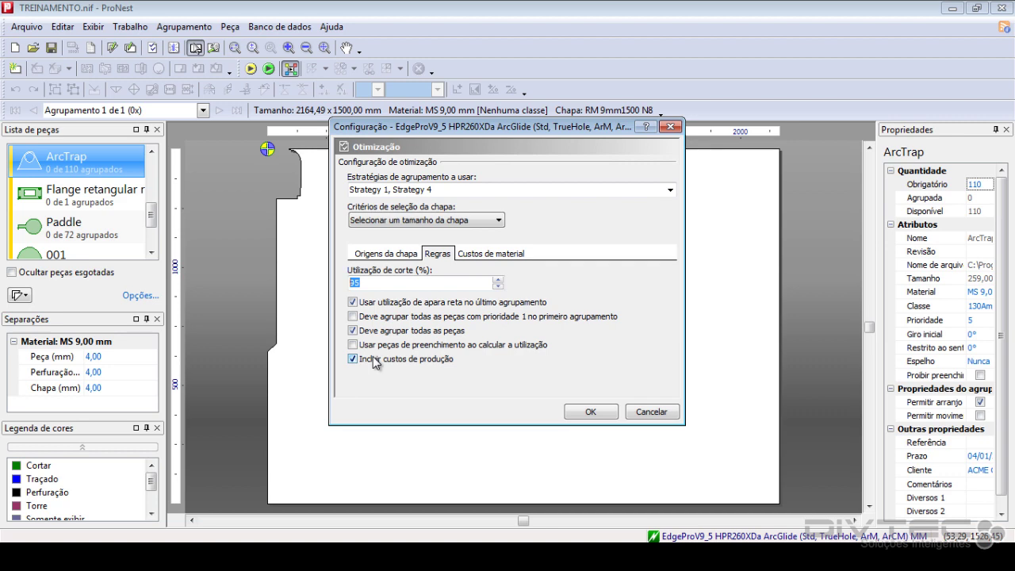
Step: Review the material cost factors, plate sources and rules in the detailed configuration, and leave the optimization settings without running
{"action": "left_click", "coordinate": [486, 254]}
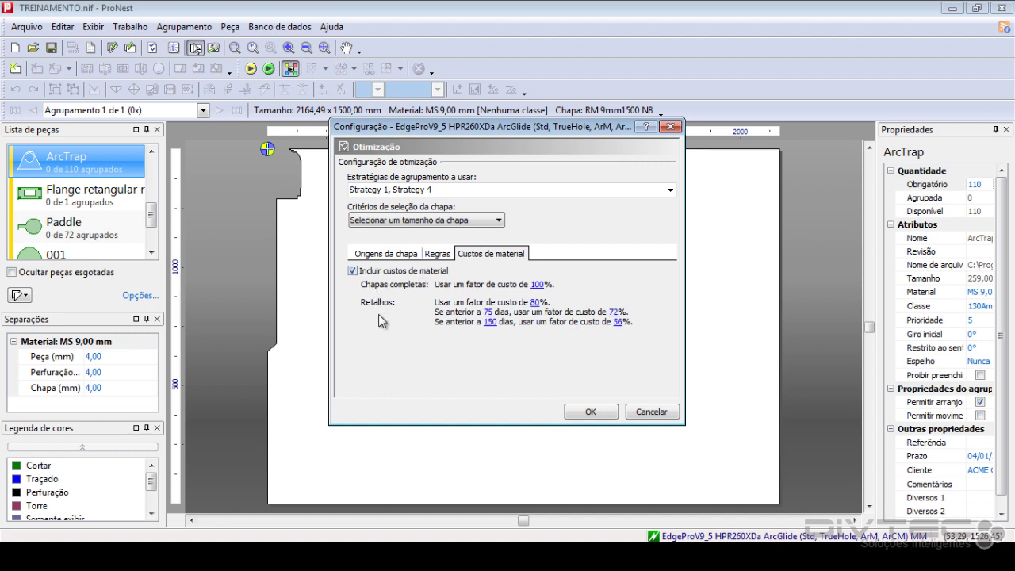
{"action": "left_click", "coordinate": [435, 253]}
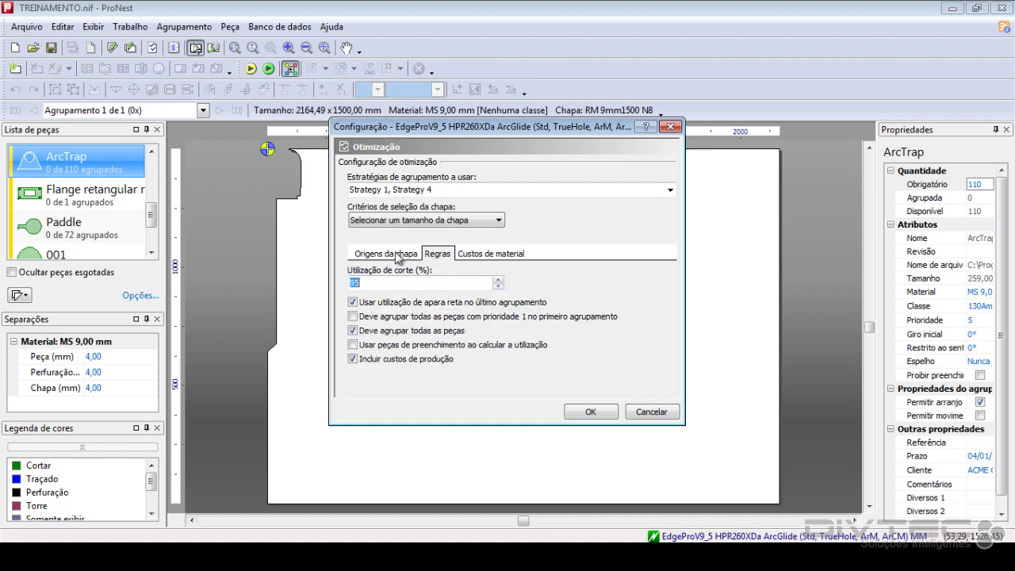
{"action": "left_click", "coordinate": [399, 254]}
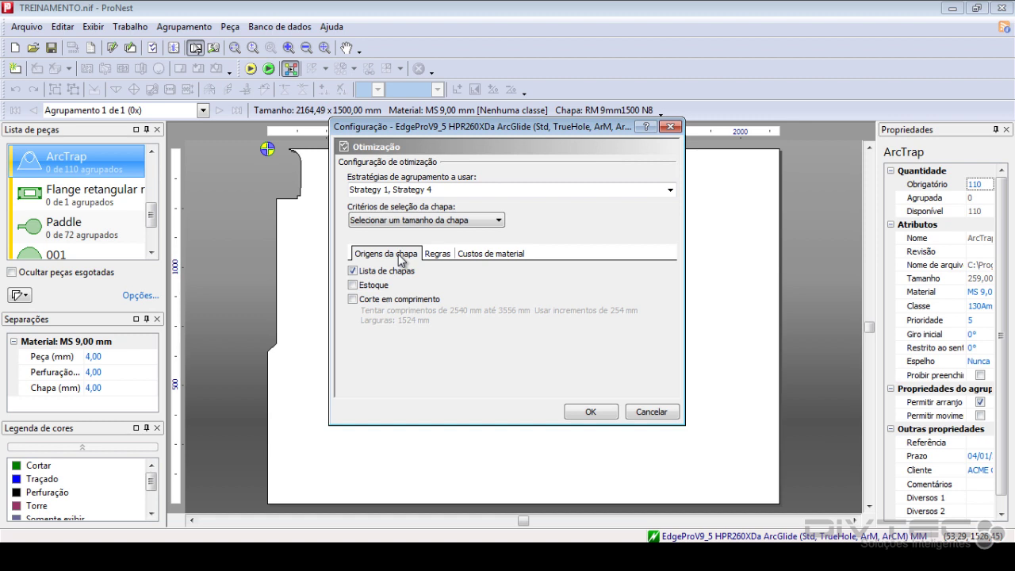
{"action": "left_click", "coordinate": [490, 257]}
{"action": "left_click", "coordinate": [429, 256]}
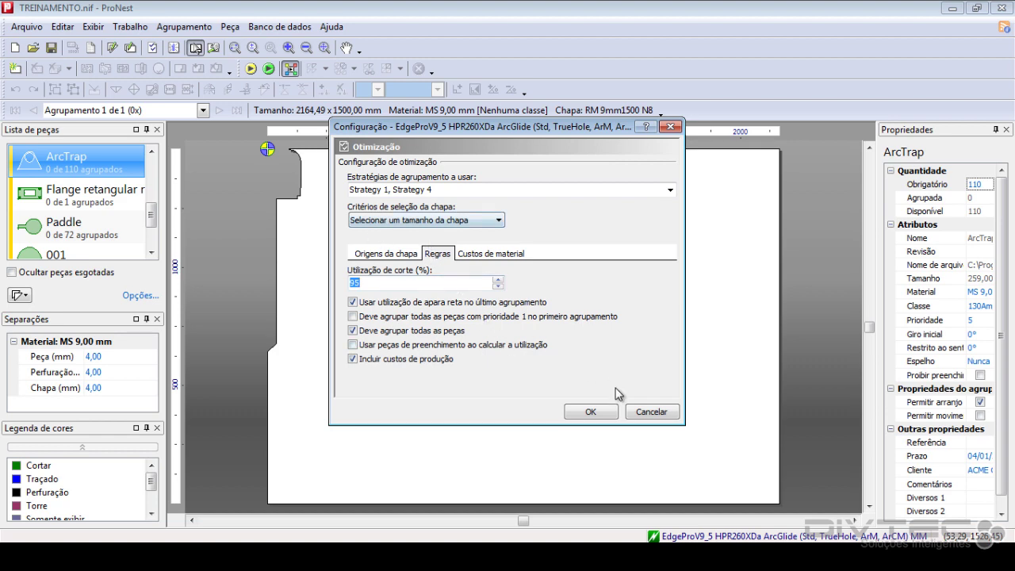
{"action": "left_click", "coordinate": [589, 412]}
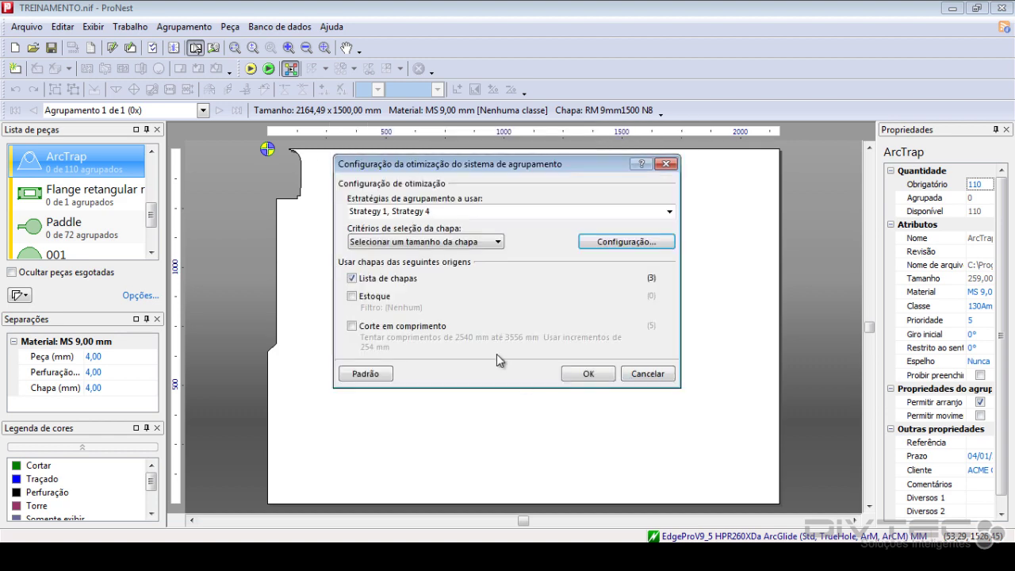
{"action": "left_click", "coordinate": [648, 378]}
Step: Reopen the optimization settings, try Estoque in place of Lista de chapas and toggle Corte em comprimento as plate sources, and cancel
{"action": "left_click", "coordinate": [290, 69]}
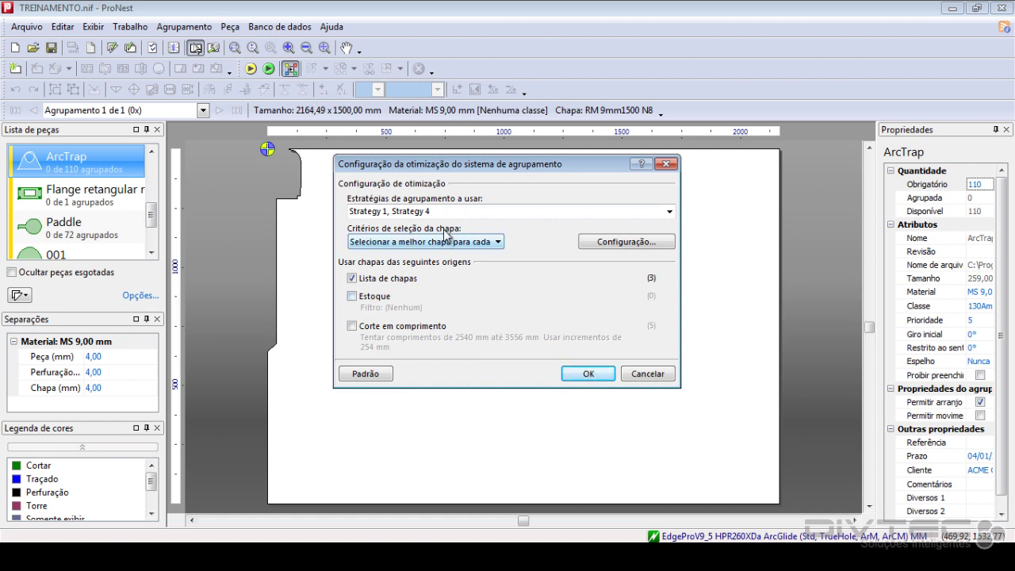
{"action": "left_click", "coordinate": [668, 211]}
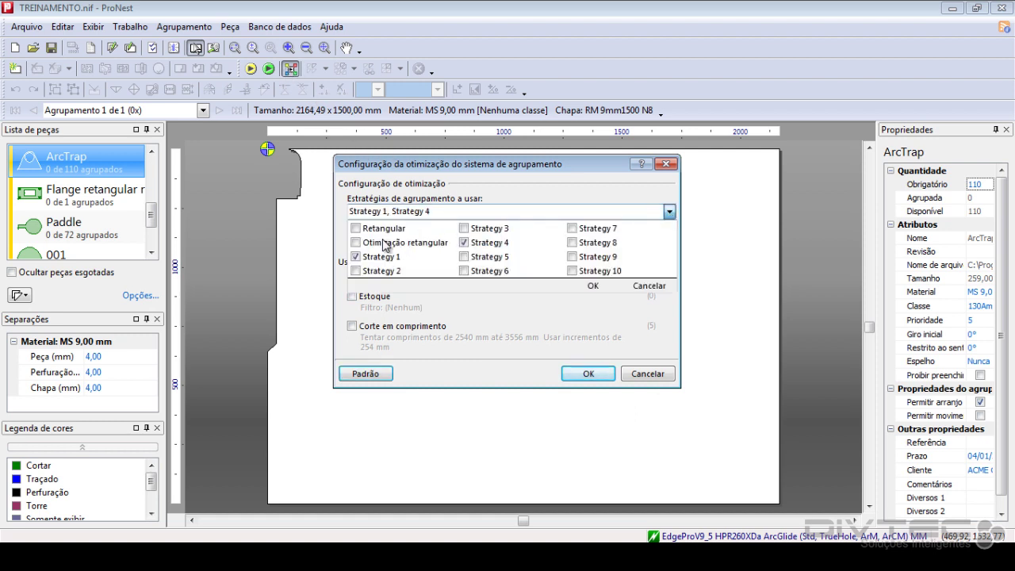
{"action": "left_click", "coordinate": [644, 216]}
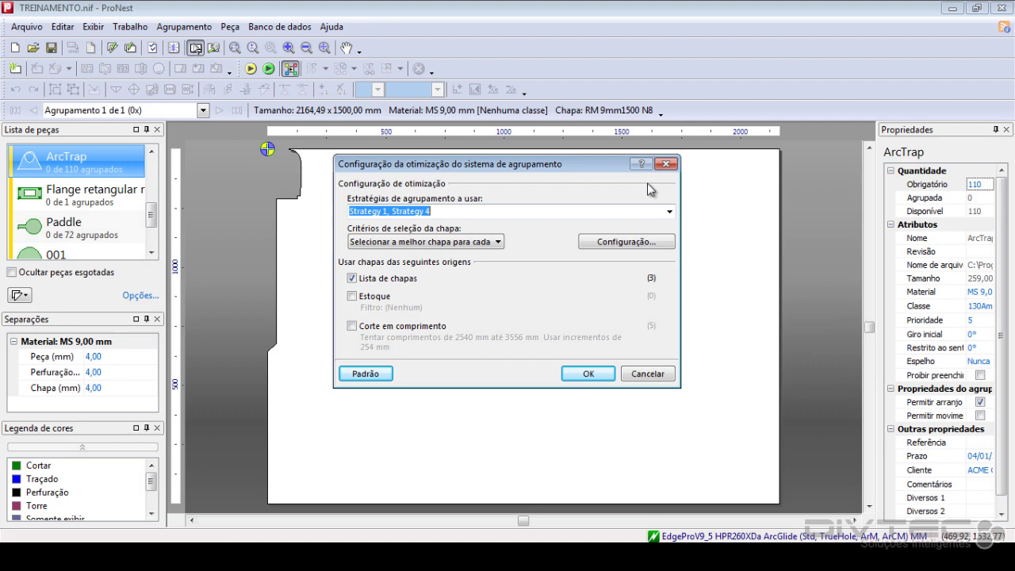
{"action": "left_click", "coordinate": [353, 296]}
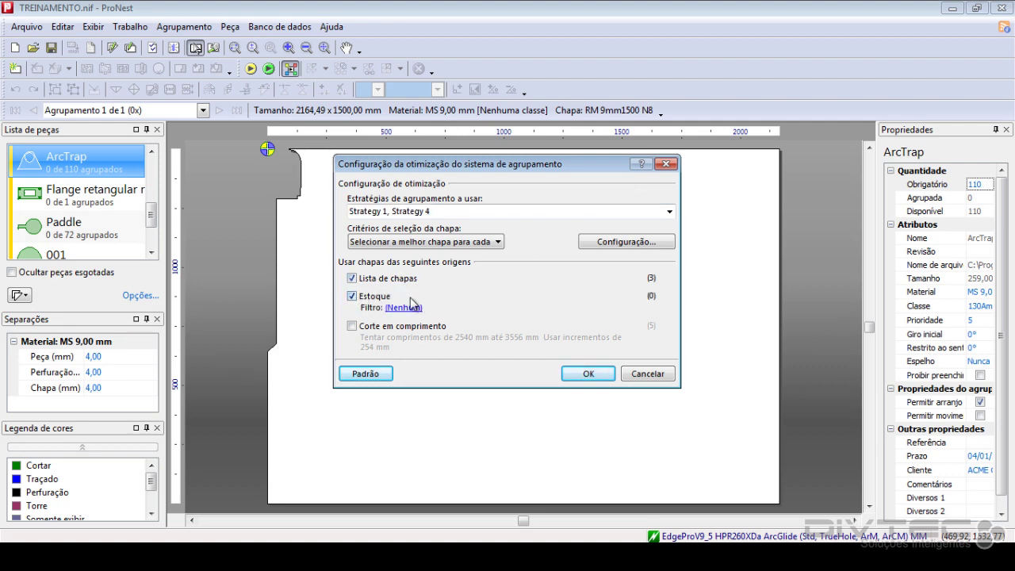
{"action": "left_click", "coordinate": [352, 278]}
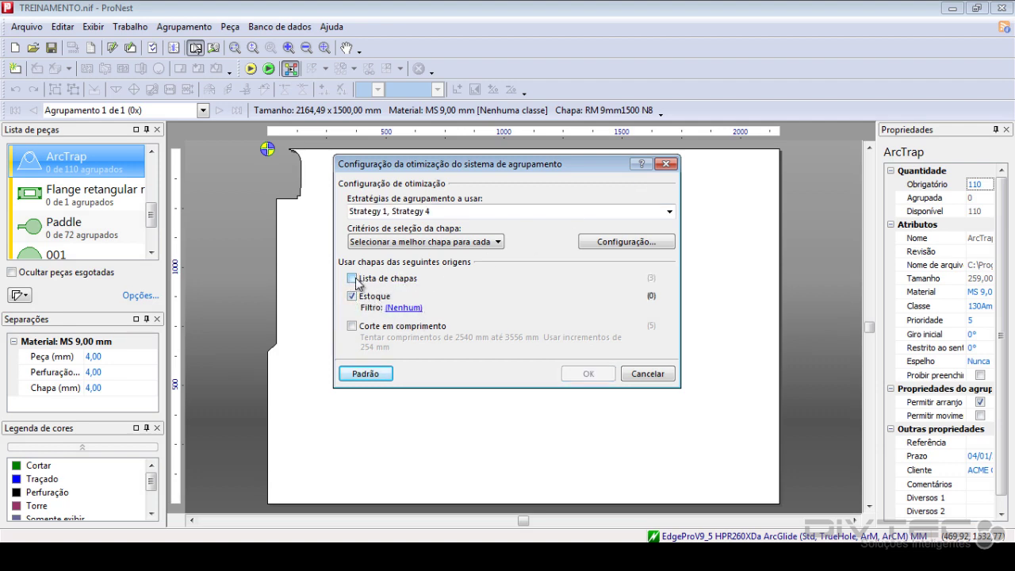
{"action": "left_click", "coordinate": [358, 326]}
{"action": "left_click", "coordinate": [357, 326]}
{"action": "left_click", "coordinate": [648, 374]}
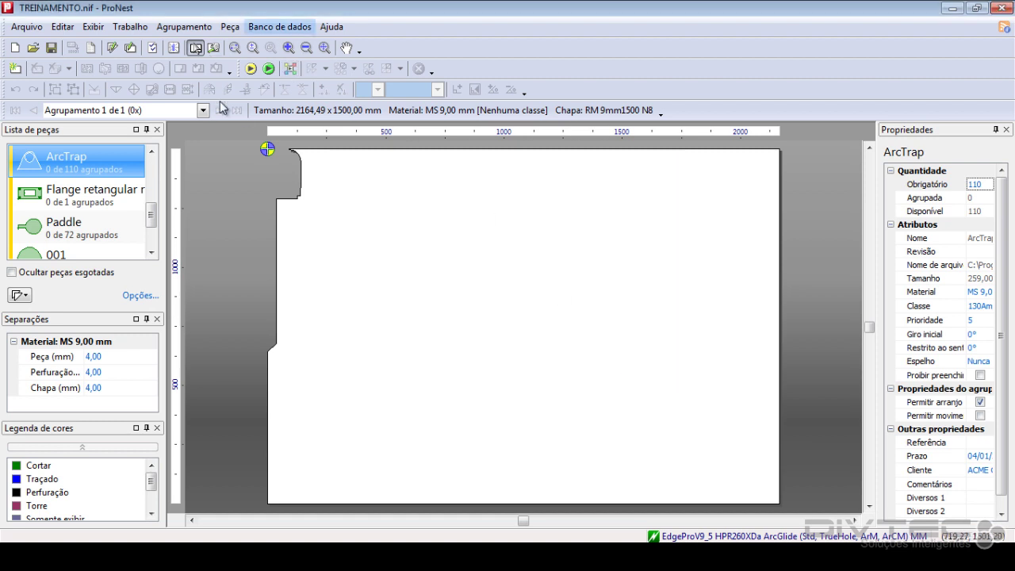